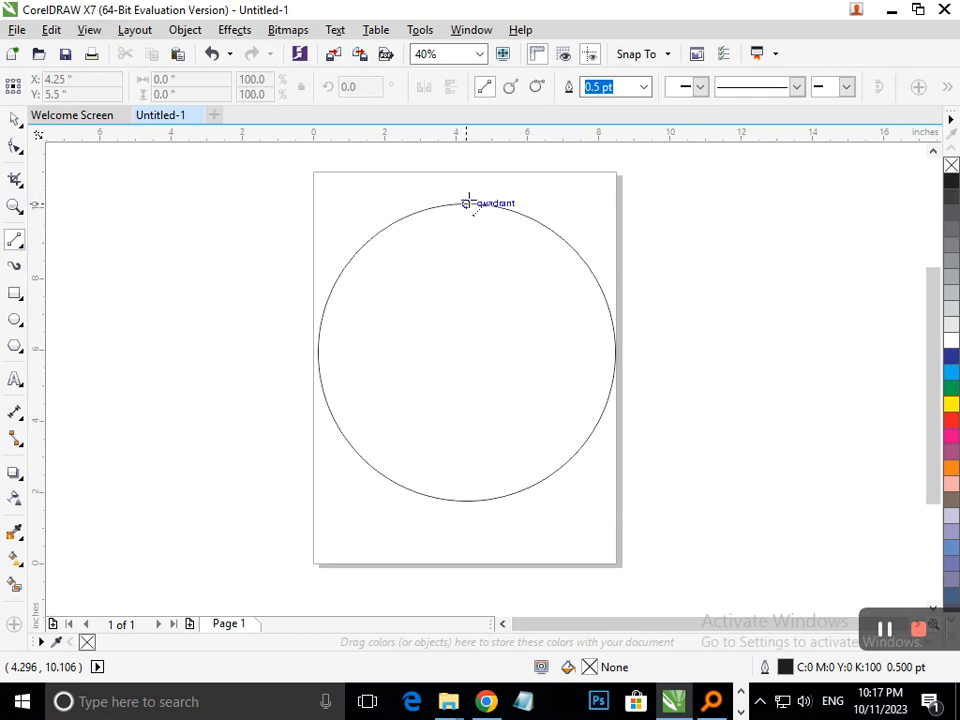
# - Draw a vertical line about 9.57 in tall through the circle's center and add a slightly larger concentric copy of the circle
pyautogui.moveTo(466, 204); pyautogui.dragTo(467, 528)
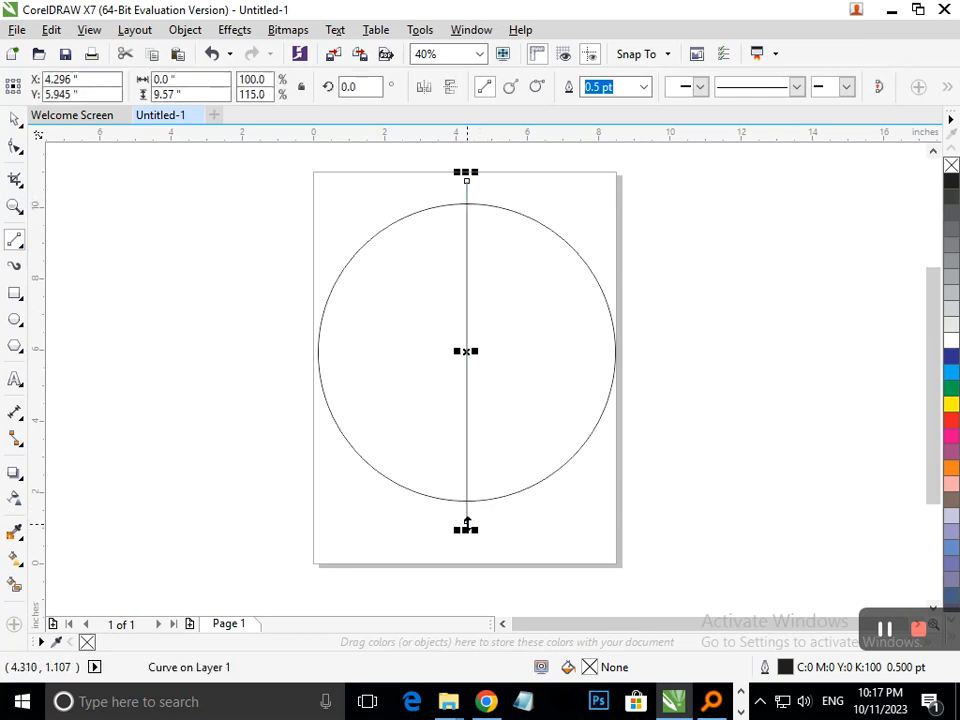
pyautogui.click(58, 273)
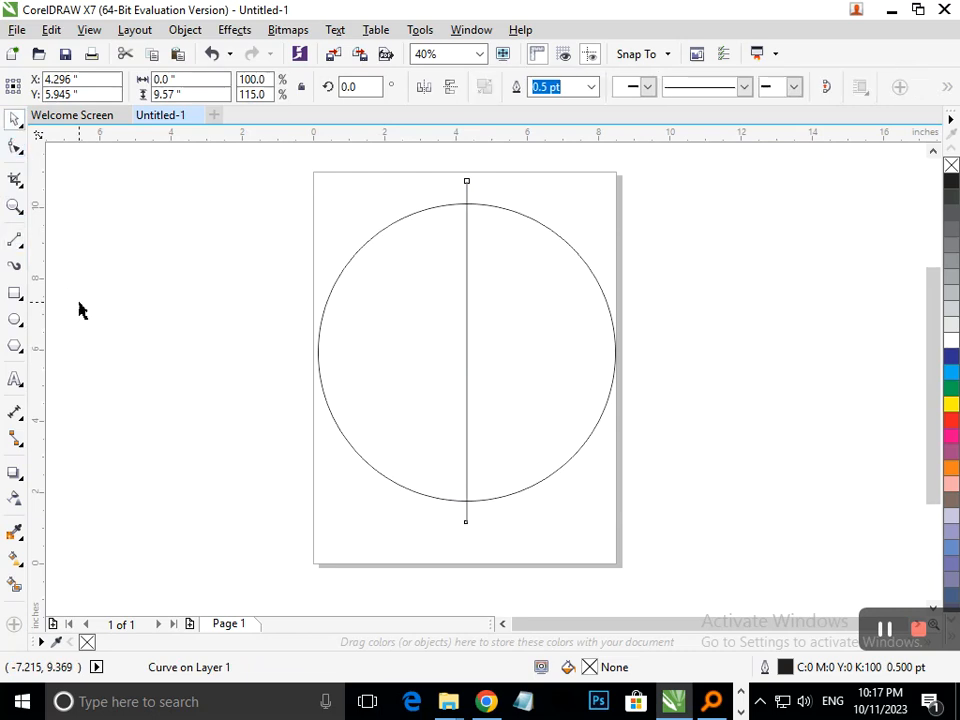
pyautogui.click(376, 488)
pyautogui.moveTo(309, 509); pyautogui.dragTo(286, 540)
pyautogui.click(448, 499)
# - Lengthen the vertical line to about 11.57 in and spread copies of it on both sides of the circles' center
pyautogui.click(465, 527)
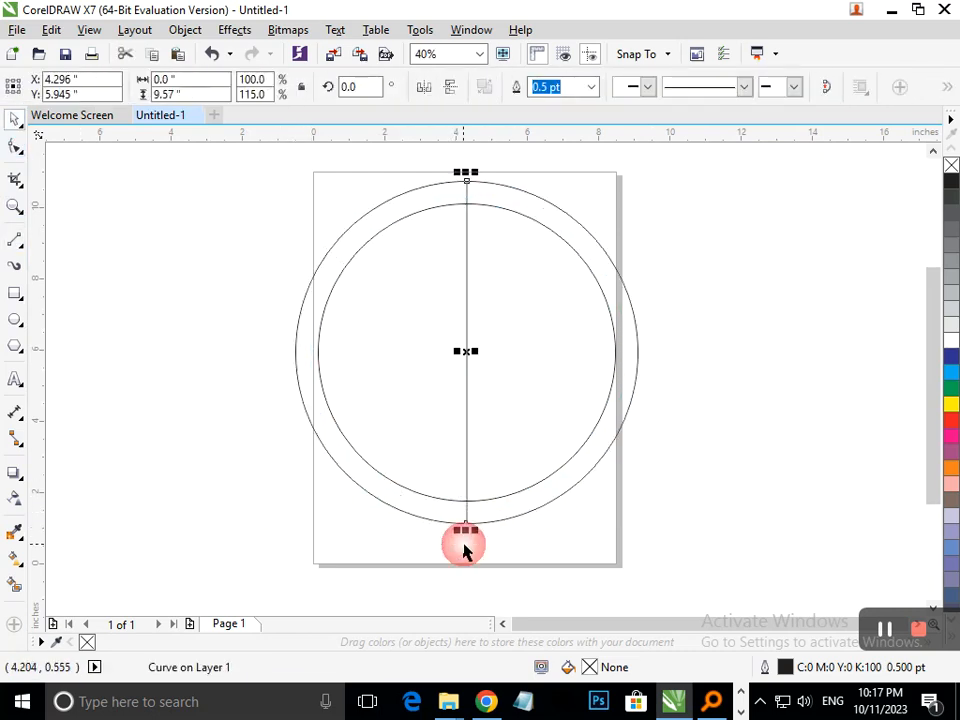
pyautogui.moveTo(465, 527); pyautogui.dragTo(553, 549)
pyautogui.click(472, 543)
pyautogui.moveTo(470, 545); pyautogui.dragTo(411, 554)
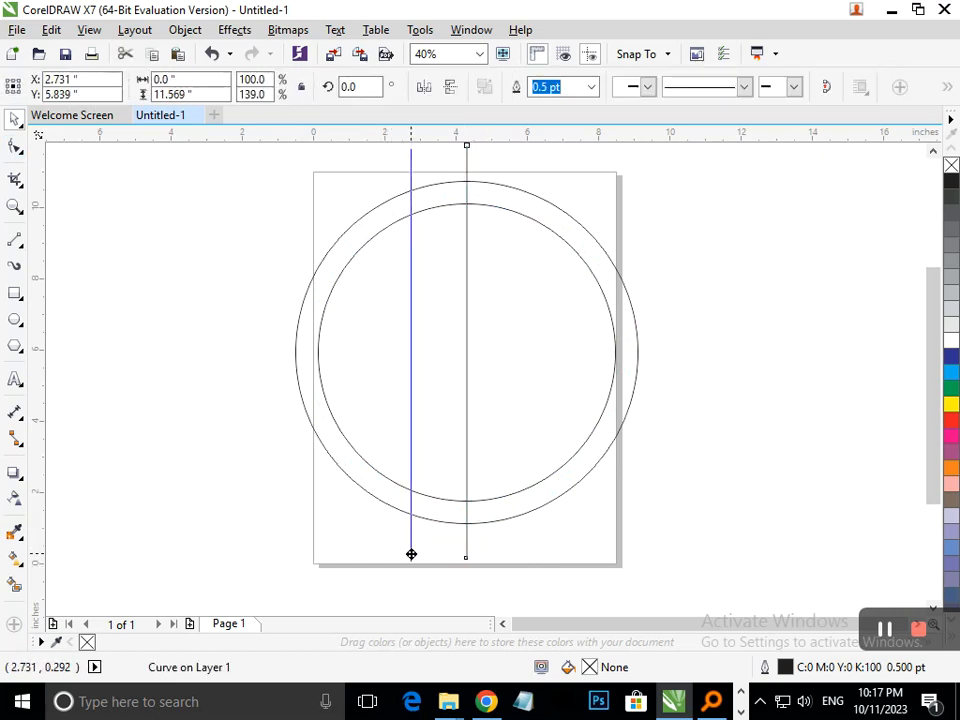
pyautogui.moveTo(411, 554); pyautogui.dragTo(508, 551)
pyautogui.hotkey('ctrl', 'z')
pyautogui.press('Escape')
pyautogui.click(467, 546)
pyautogui.click(466, 547)
pyautogui.click(466, 547)
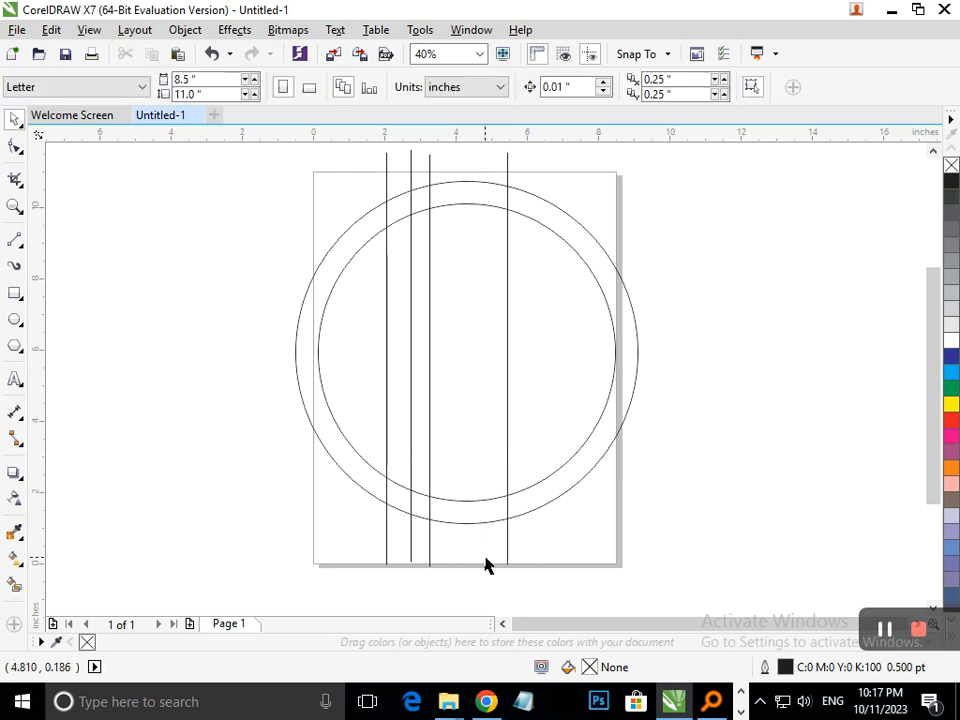
# - Place one more vertical line copy just left of the circles' center, at about 4 in on the ruler
pyautogui.moveTo(430, 563); pyautogui.dragTo(529, 561)
pyautogui.click(508, 561)
pyautogui.hotkey('ctrl', 'z')
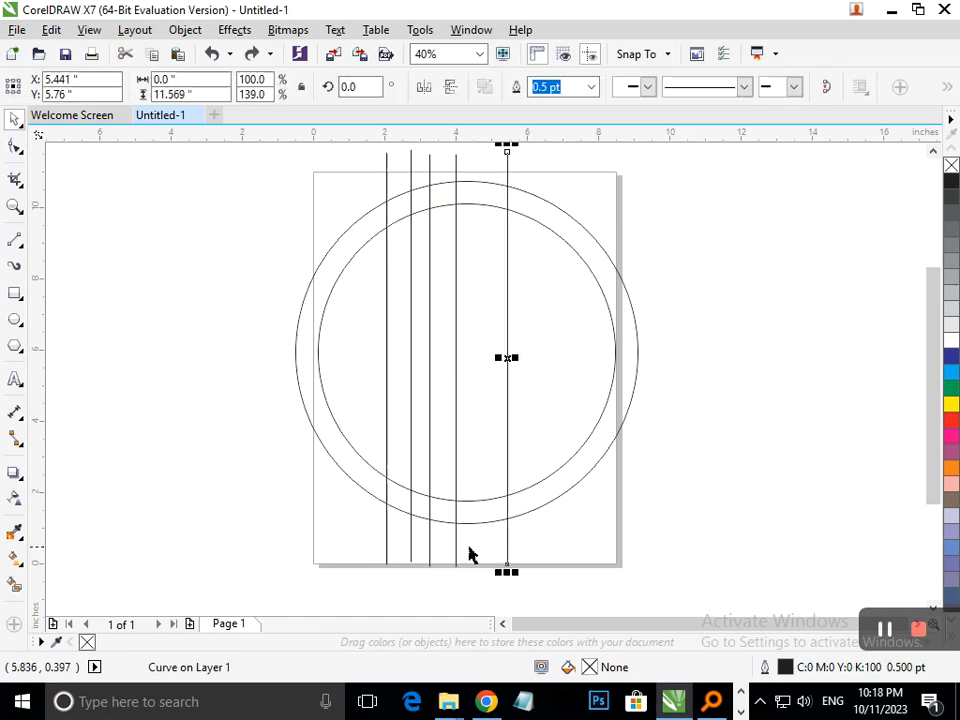
pyautogui.moveTo(386, 553); pyautogui.dragTo(375, 553)
pyautogui.hotkey('ctrl', 'z')
pyautogui.click(302, 527)
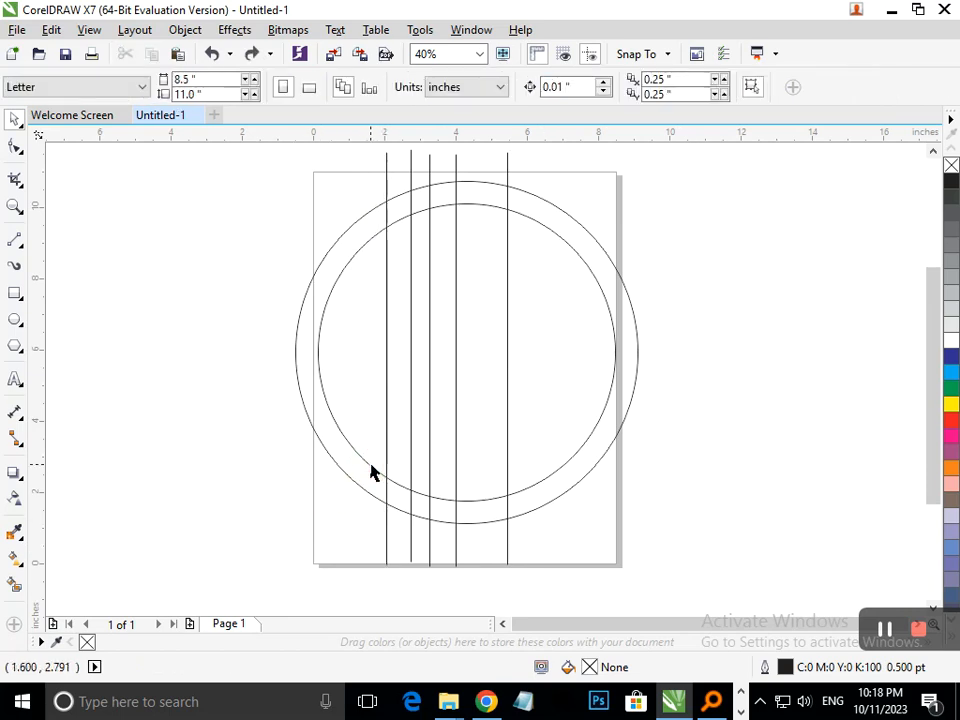
# - Enlarge the inner circle slightly about its center to narrow the ring between the two circles
pyautogui.click(369, 466)
pyautogui.moveTo(316, 506); pyautogui.dragTo(300, 518)
pyautogui.click(289, 531)
# - Arrange four vertical lines in the left half of the circle, about 0.5 in apart from X 2.05 to 3.49 in
pyautogui.moveTo(389, 544)
pyautogui.mouseDown()
pyautogui.moveTo(360, 540)
pyautogui.moveTo(399, 561)
pyautogui.moveTo(388, 562)
pyautogui.mouseUp()
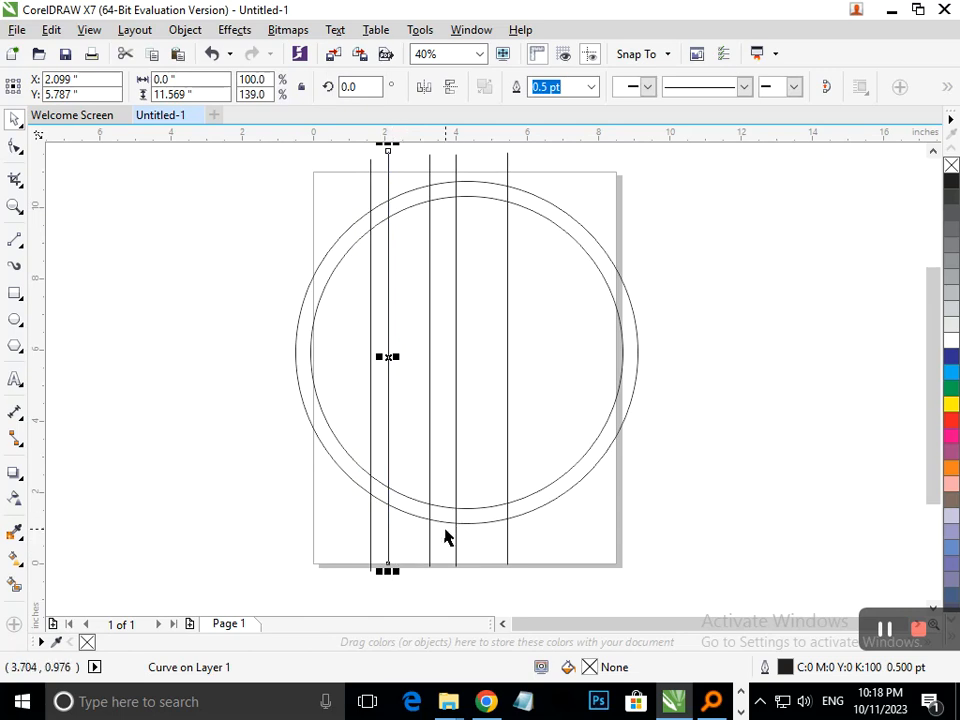
pyautogui.click(430, 560)
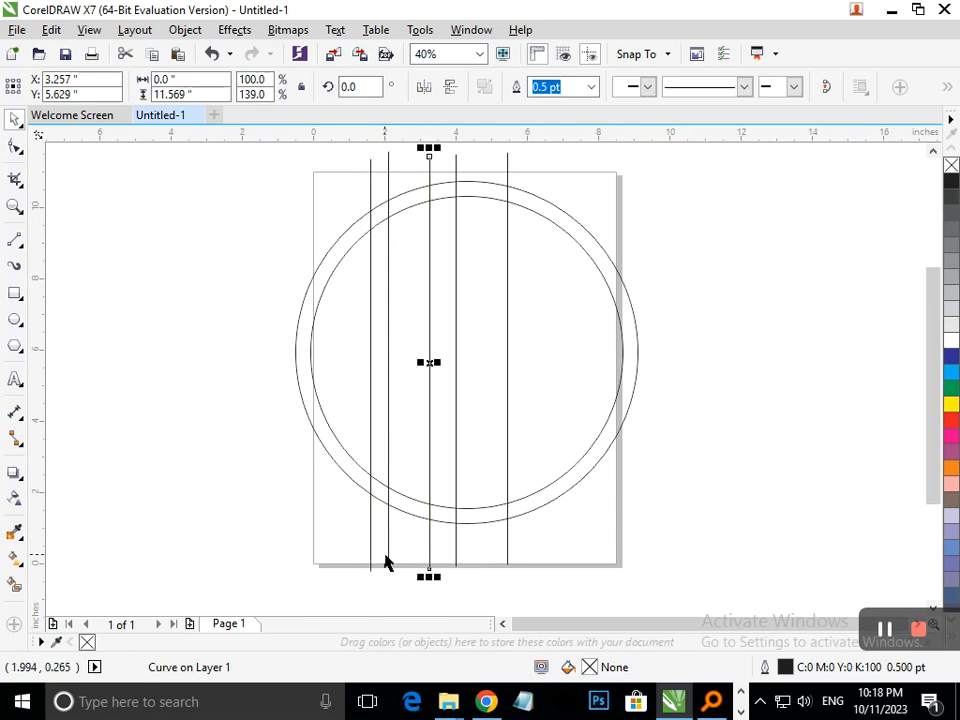
pyautogui.click(390, 557)
pyautogui.moveTo(390, 557)
pyautogui.mouseDown()
pyautogui.moveTo(402, 561)
pyautogui.moveTo(386, 561)
pyautogui.mouseUp()
pyautogui.click(374, 562)
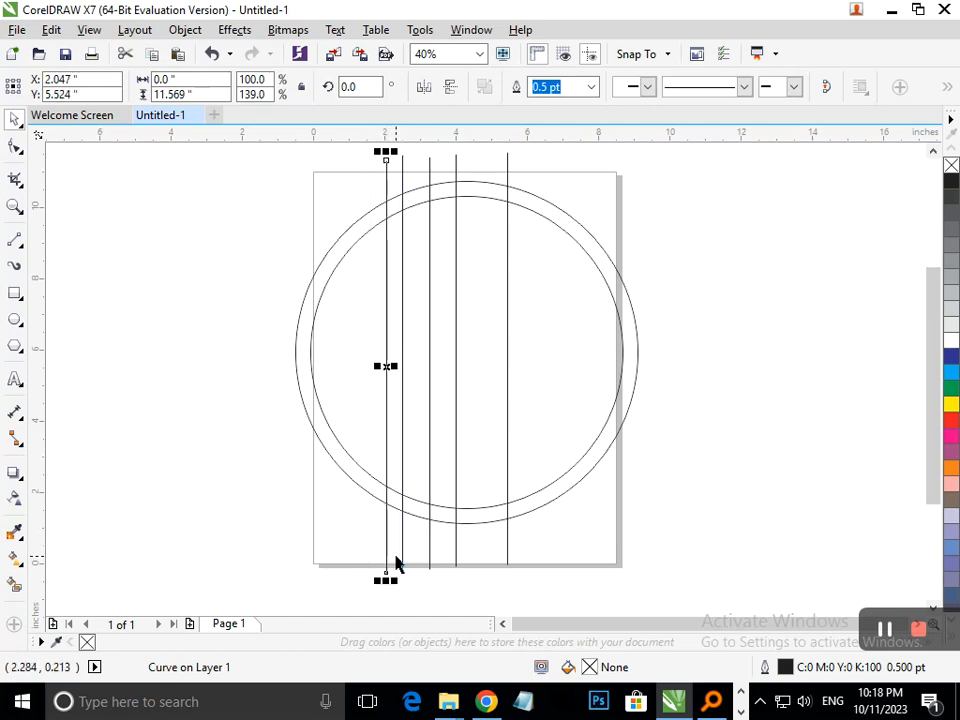
pyautogui.click(429, 560)
pyautogui.moveTo(429, 560)
pyautogui.mouseDown()
pyautogui.moveTo(419, 557)
pyautogui.moveTo(446, 560)
pyautogui.moveTo(437, 561)
pyautogui.mouseUp()
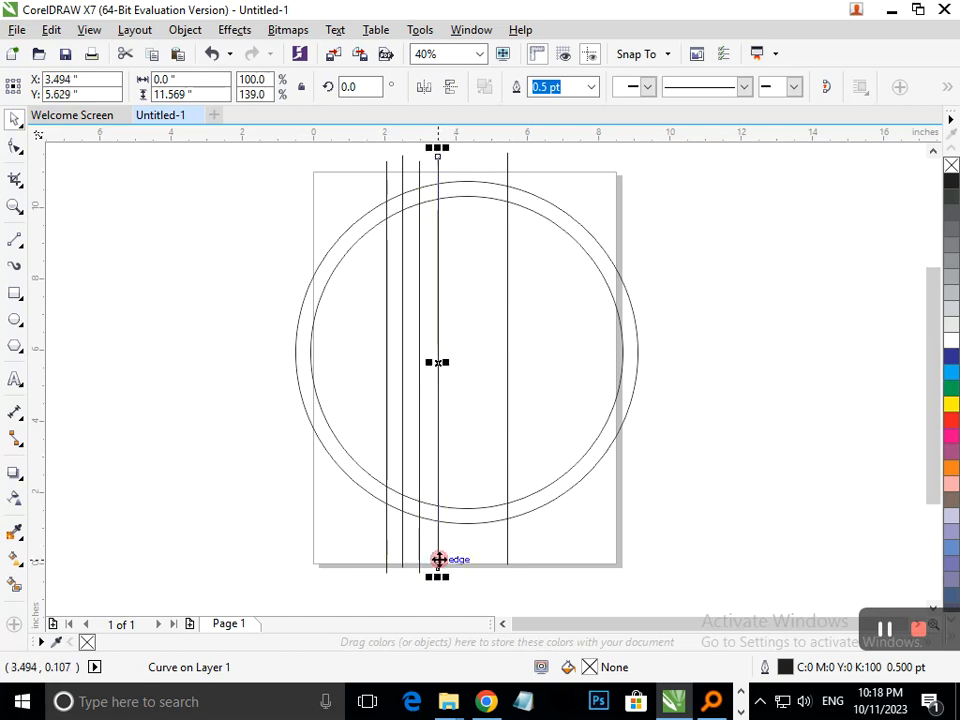
# - Arrange four matching vertical lines in the right half of the circle, from about 5.7 to 7.3 in
pyautogui.click(508, 538)
pyautogui.moveTo(508, 538); pyautogui.dragTo(572, 534)
pyautogui.click(703, 512)
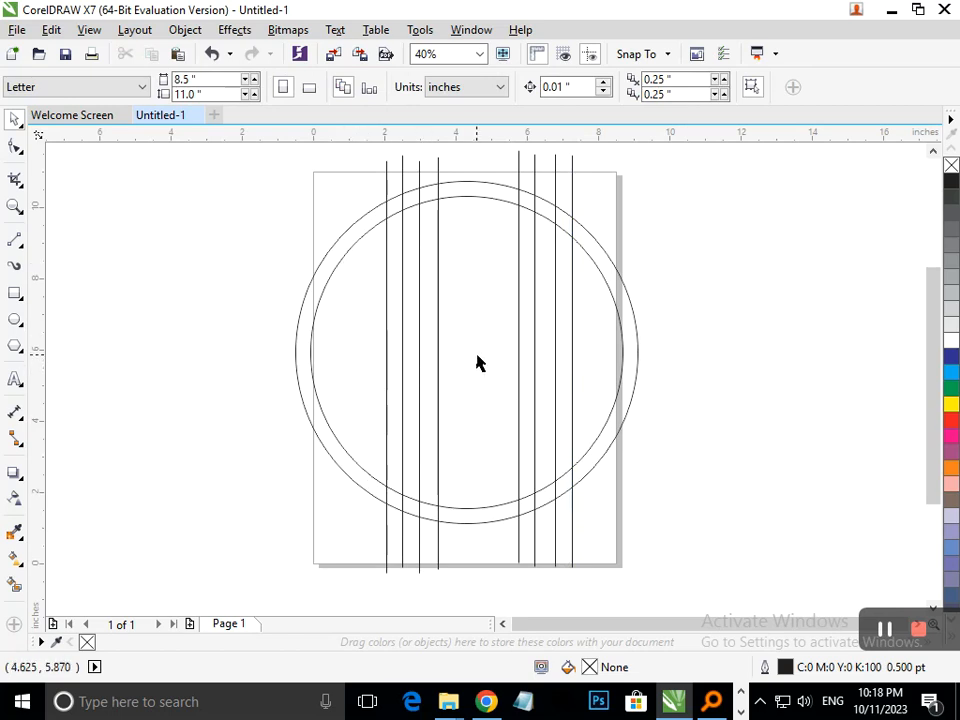
# - Shift the leftmost pair of vertical lines to about X 2.01 in and center the four inner lines at about X 4.3 in
pyautogui.moveTo(348, 150); pyautogui.dragTo(393, 567)
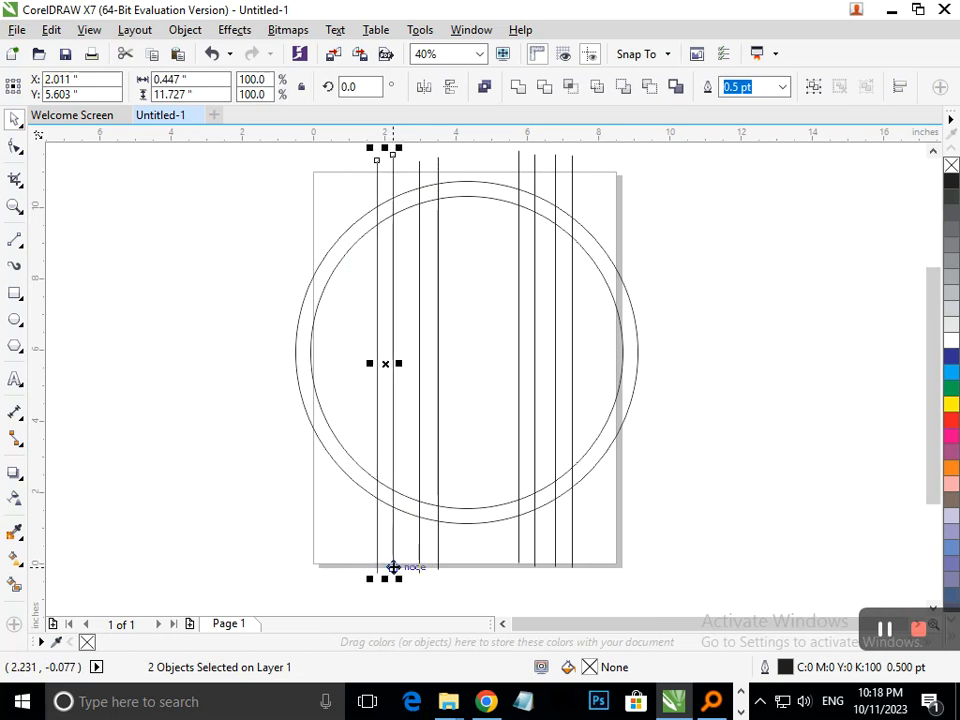
pyautogui.click(500, 587)
pyautogui.moveTo(538, 573); pyautogui.dragTo(410, 185)
pyautogui.press('Left')
pyautogui.press('Left')
pyautogui.press('Left')
pyautogui.press('Left')
pyautogui.press('Left')
pyautogui.press('Left')
pyautogui.press('Left')
pyautogui.press('Left')
pyautogui.press('Left')
pyautogui.press('Left')
pyautogui.press('Left')
pyautogui.press('Left')
pyautogui.press('Left')
pyautogui.press('Left')
pyautogui.press('Left')
pyautogui.press('Left')
pyautogui.press('Left')
pyautogui.press('Left')
pyautogui.press('Left')
pyautogui.press('Left')
pyautogui.press('Left')
pyautogui.press('Left')
pyautogui.press('Left')
pyautogui.press('Left')
pyautogui.press('Left')
pyautogui.press('Left')
pyautogui.press('Left')
pyautogui.press('Left')
pyautogui.press('Left')
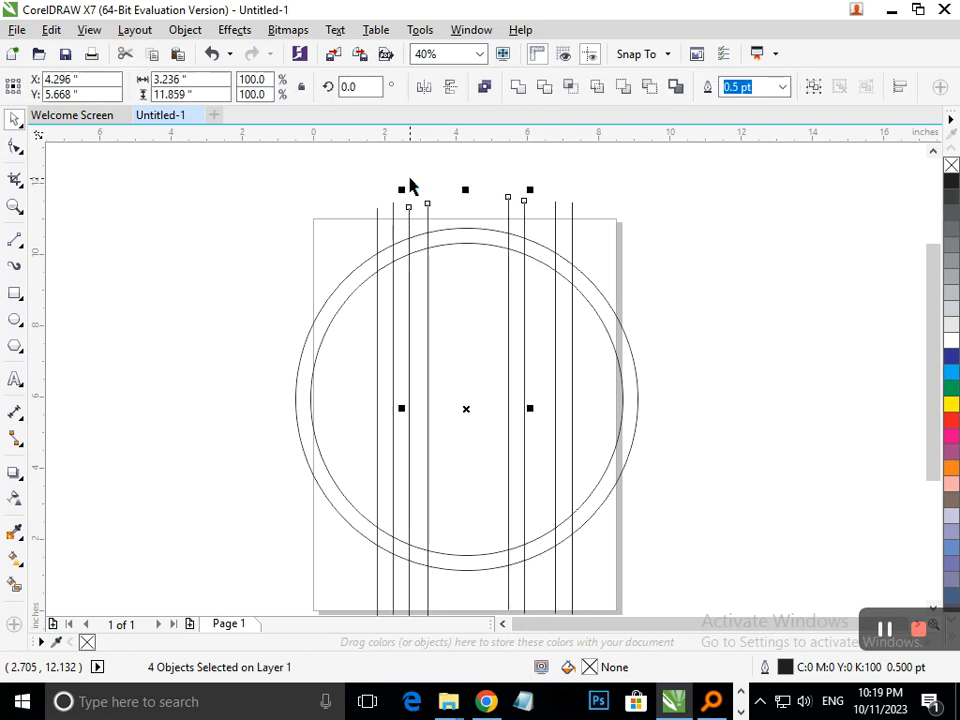
# - Nudge the two rightmost vertical lines closer to the inner ones, to about X 6.66 in
pyautogui.click(608, 186)
pyautogui.moveTo(594, 183); pyautogui.dragTo(529, 568)
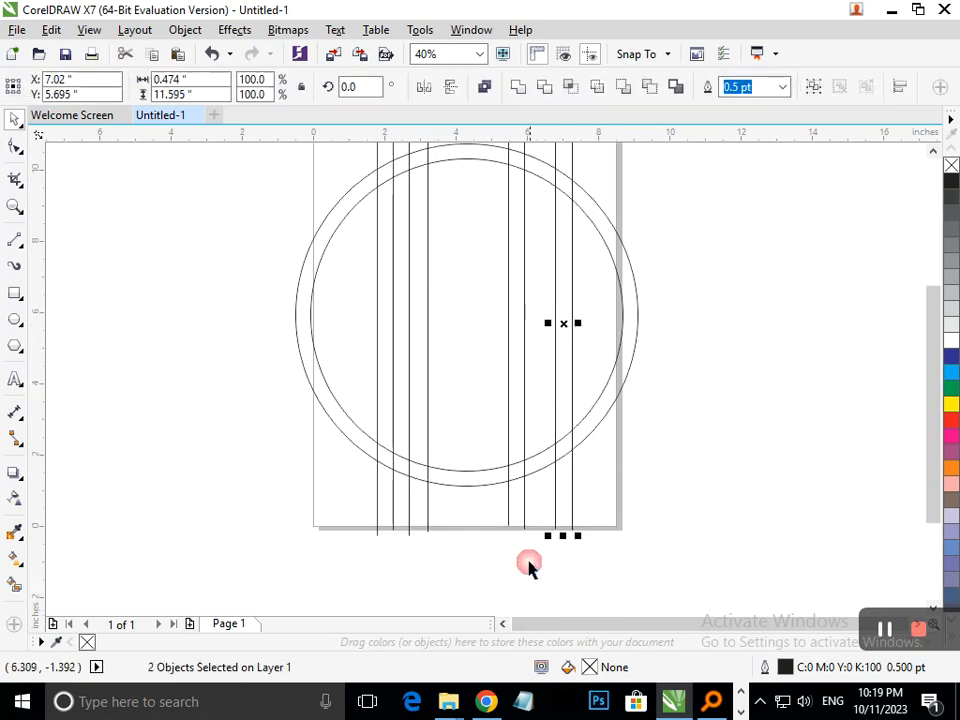
pyautogui.press('Left')
pyautogui.press('Left')
pyautogui.press('Left')
pyautogui.press('Left')
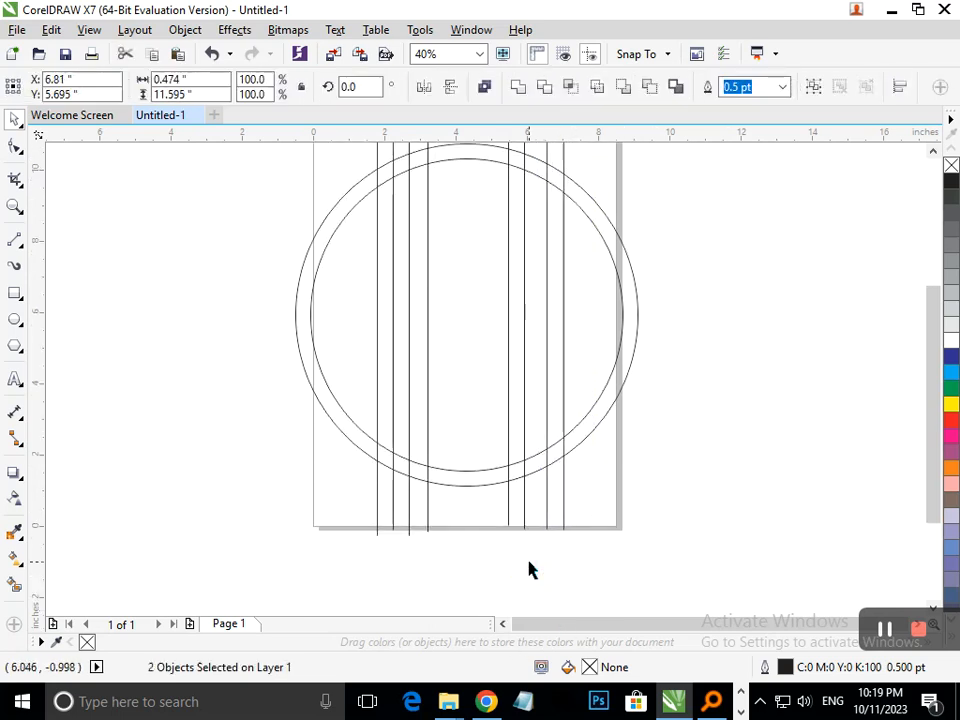
pyautogui.press('Right')
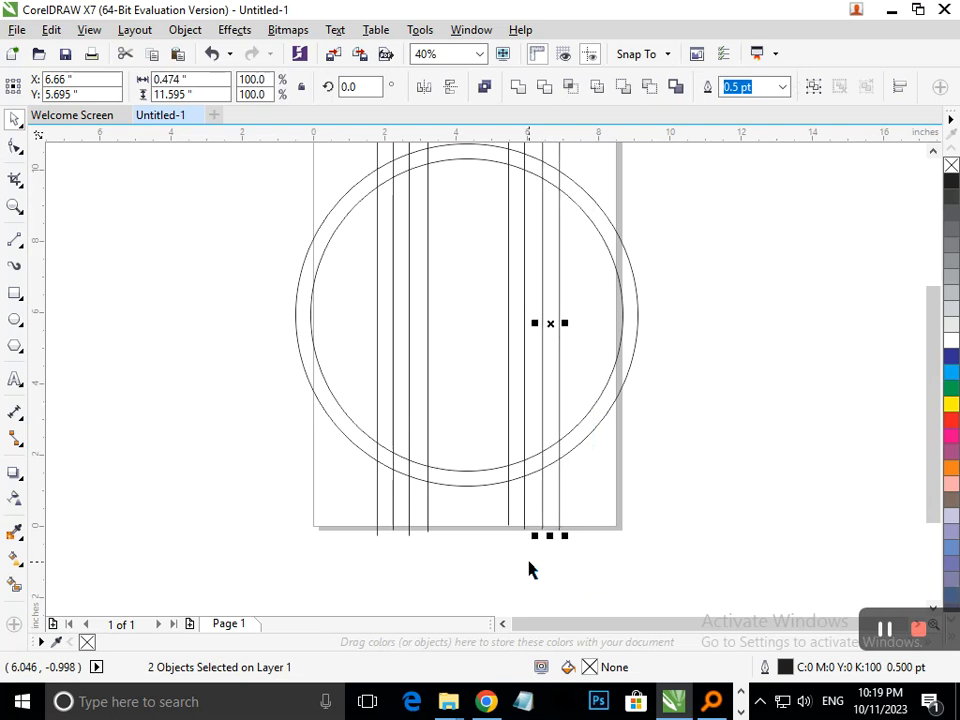
pyautogui.click(780, 411)
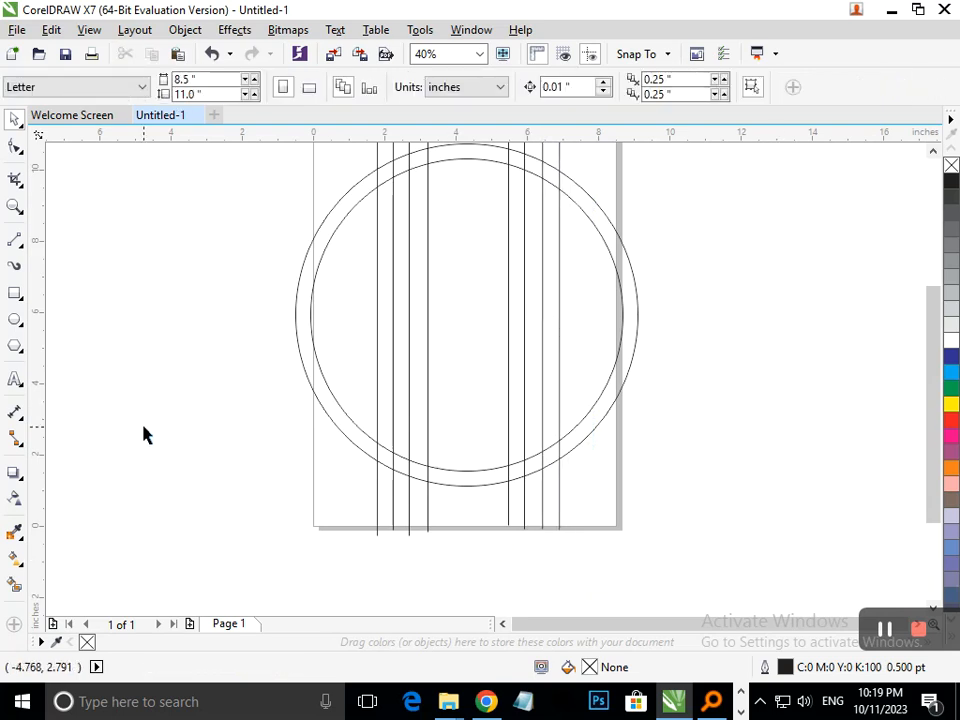
# - Draw two horizontal lines, about 3.71 in and 3.84 in long, across the right side of the ring
pyautogui.click(12, 250)
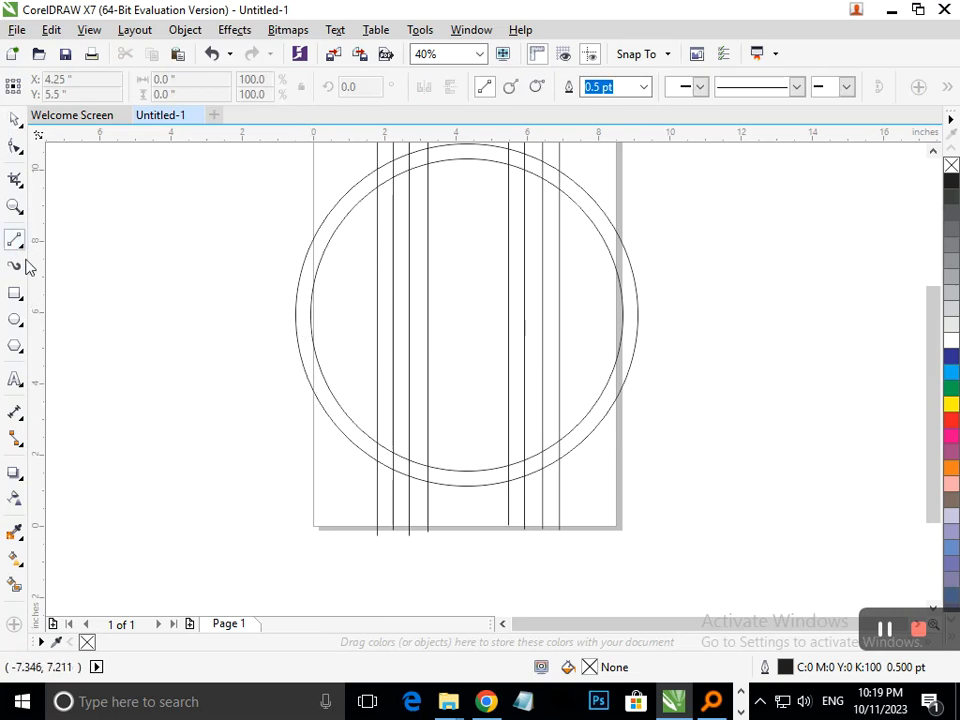
pyautogui.click(600, 296)
pyautogui.click(608, 296)
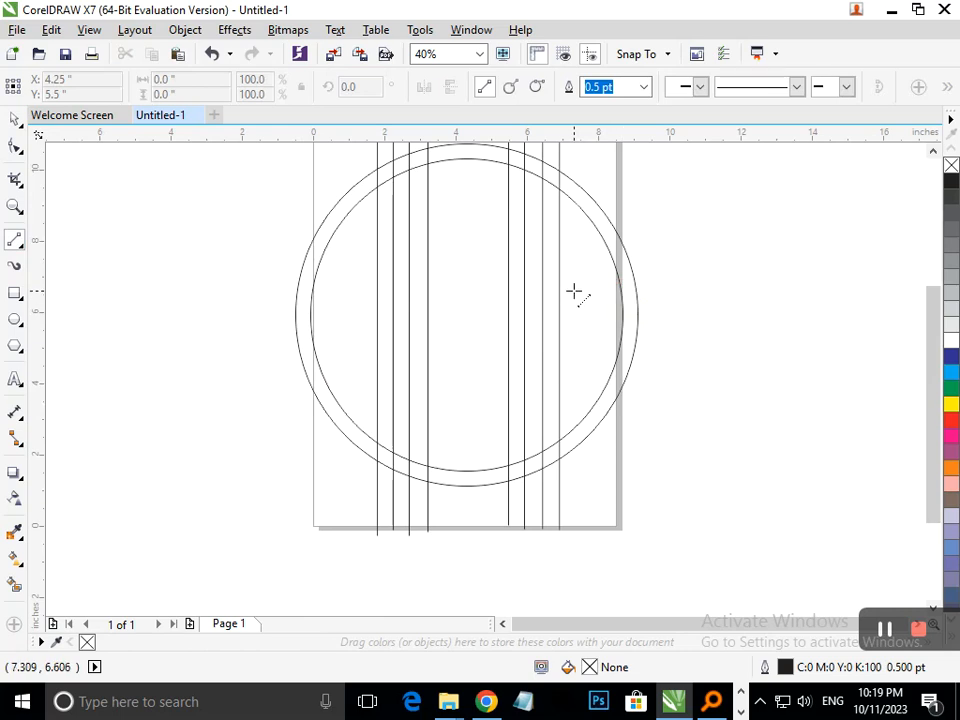
pyautogui.click(573, 291)
pyautogui.click(706, 290)
pyautogui.click(580, 352)
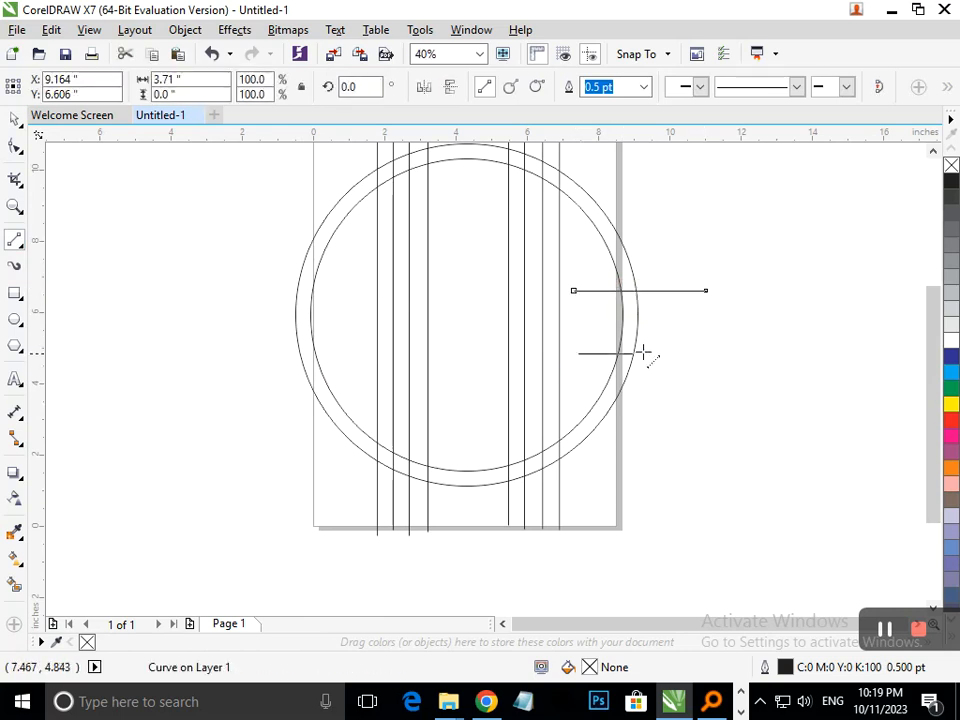
pyautogui.click(718, 350)
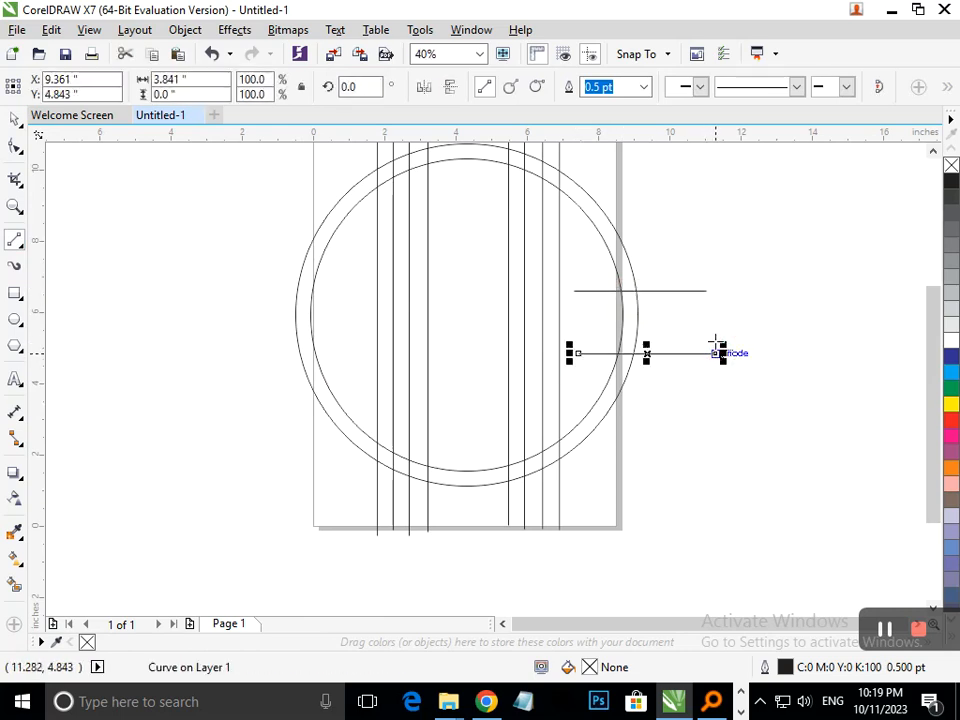
# - Copy the horizontal line across the left side of the ring as a close pair near mid-height and a single line below
pyautogui.click(15, 120)
pyautogui.click(465, 368)
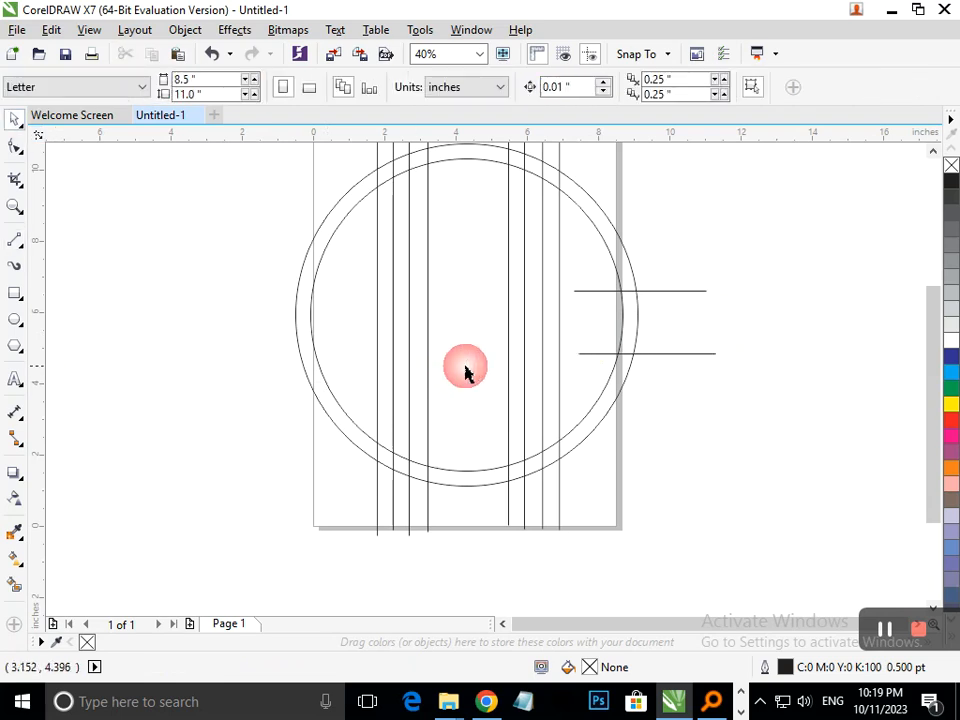
pyautogui.moveTo(596, 356); pyautogui.dragTo(341, 339)
pyautogui.click(186, 440)
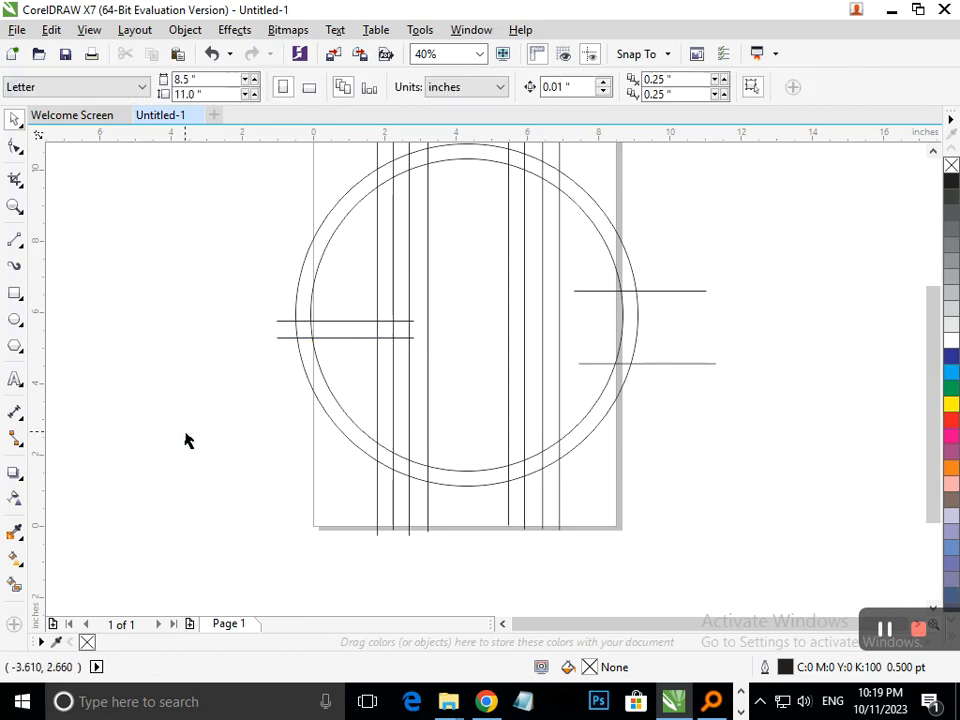
pyautogui.moveTo(352, 339); pyautogui.dragTo(358, 413)
pyautogui.click(221, 467)
# - Copy the close pair of horizontal lines to the circle's center, spanning the gap between the inner vertical lines
pyautogui.moveTo(256, 302); pyautogui.dragTo(476, 377)
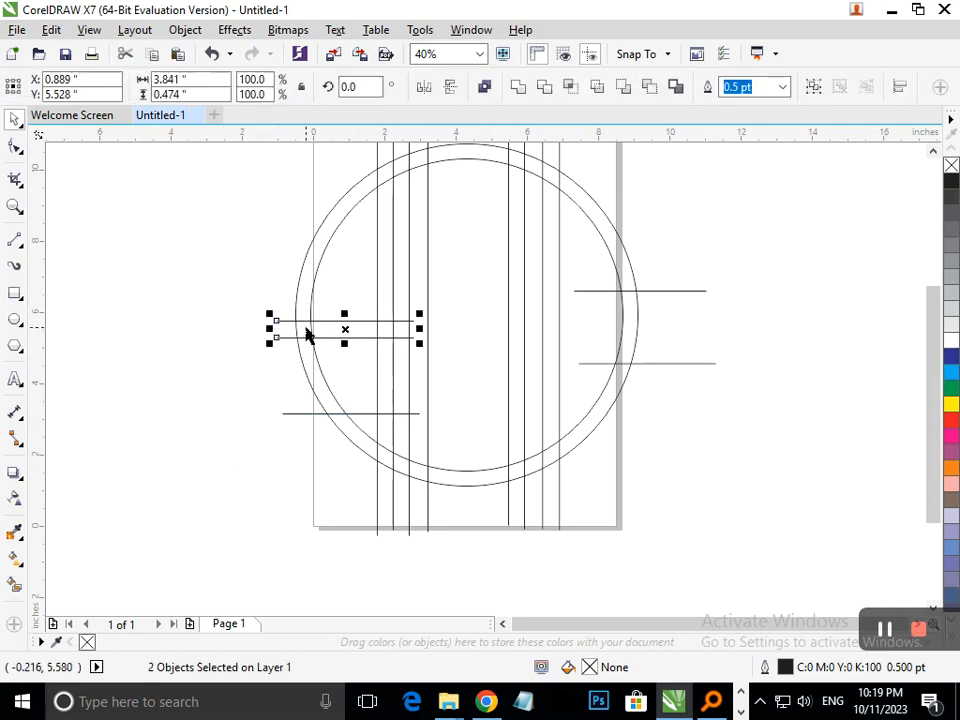
pyautogui.moveTo(343, 331); pyautogui.dragTo(459, 337)
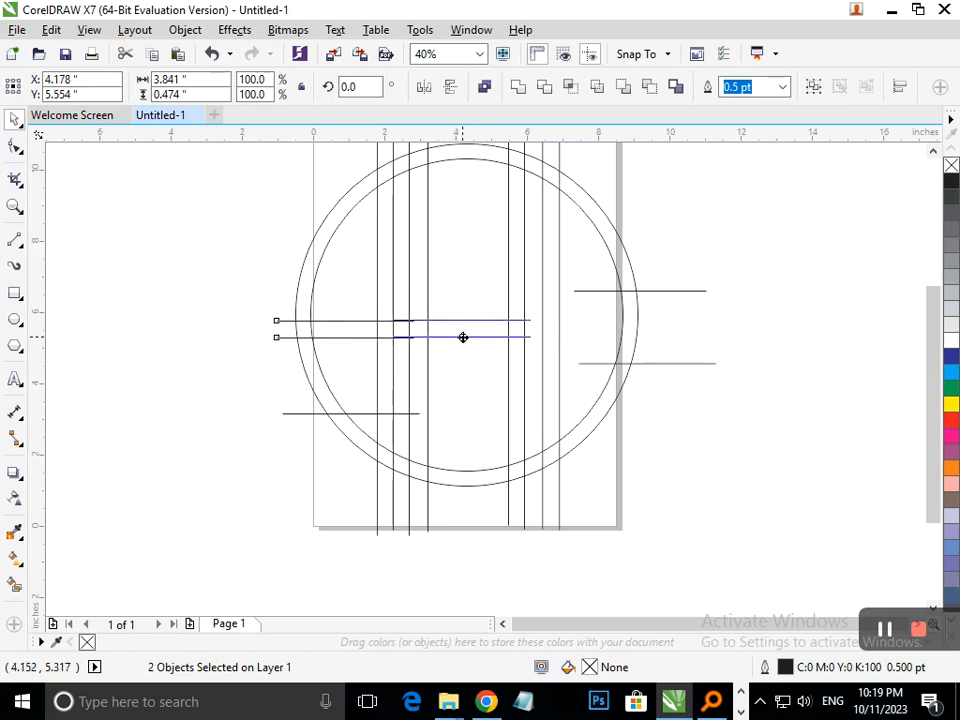
pyautogui.moveTo(463, 345); pyautogui.dragTo(464, 346)
pyautogui.click(690, 431)
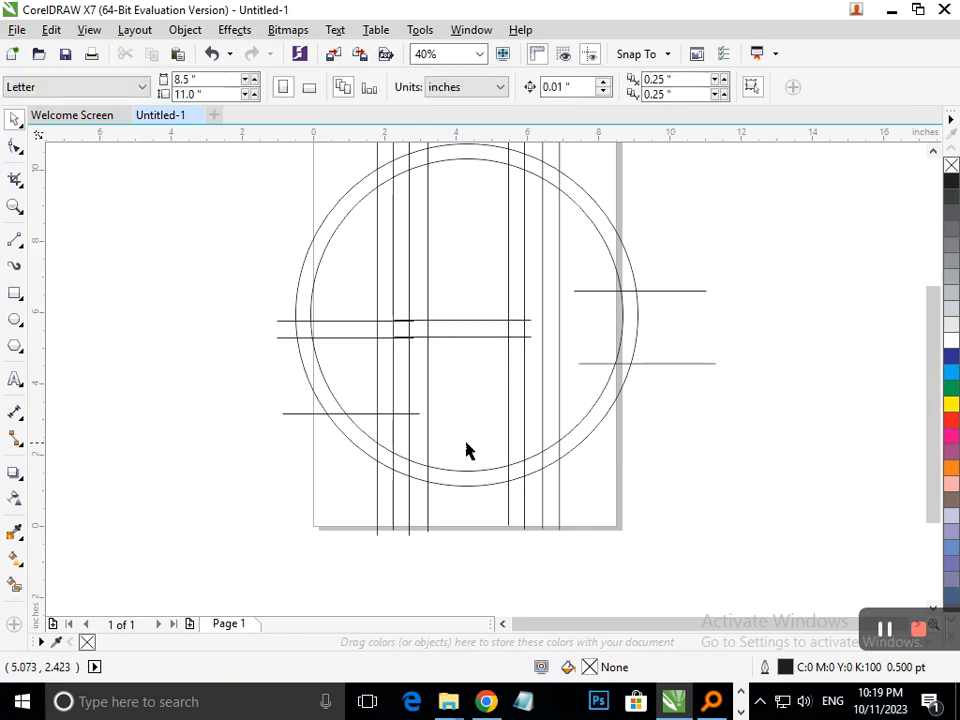
# - Smart Fill the left ring arc, its horizontal bar and the leftmost vertical strip with blue-gray C:40 M:20 Y:0 K:40
pyautogui.click(15, 586)
pyautogui.click(317, 364)
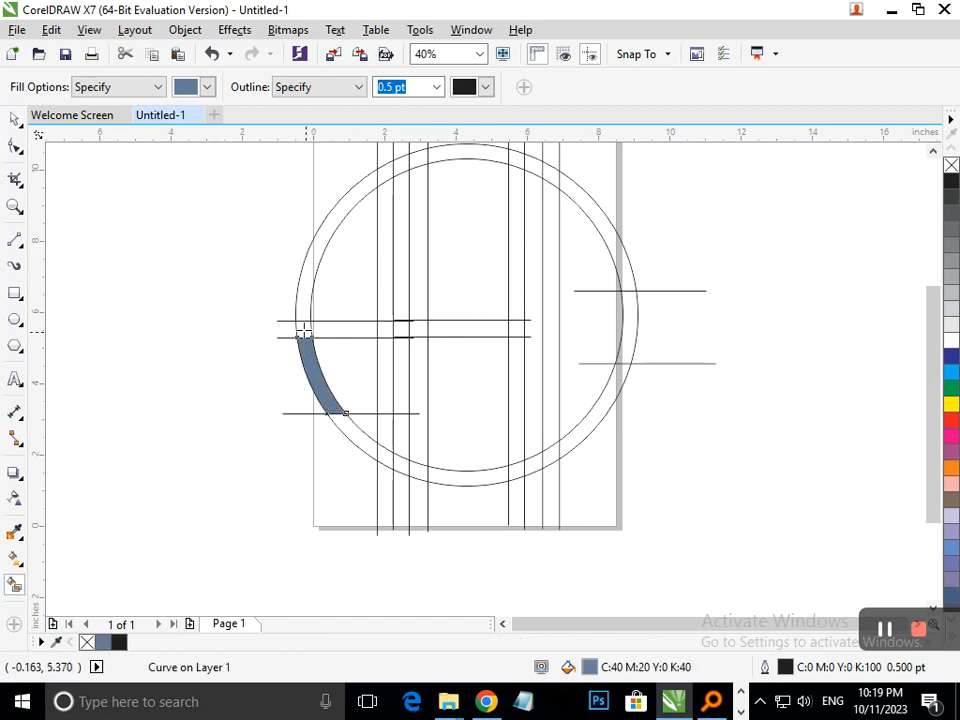
pyautogui.click(384, 333)
pyautogui.click(385, 345)
pyautogui.click(387, 307)
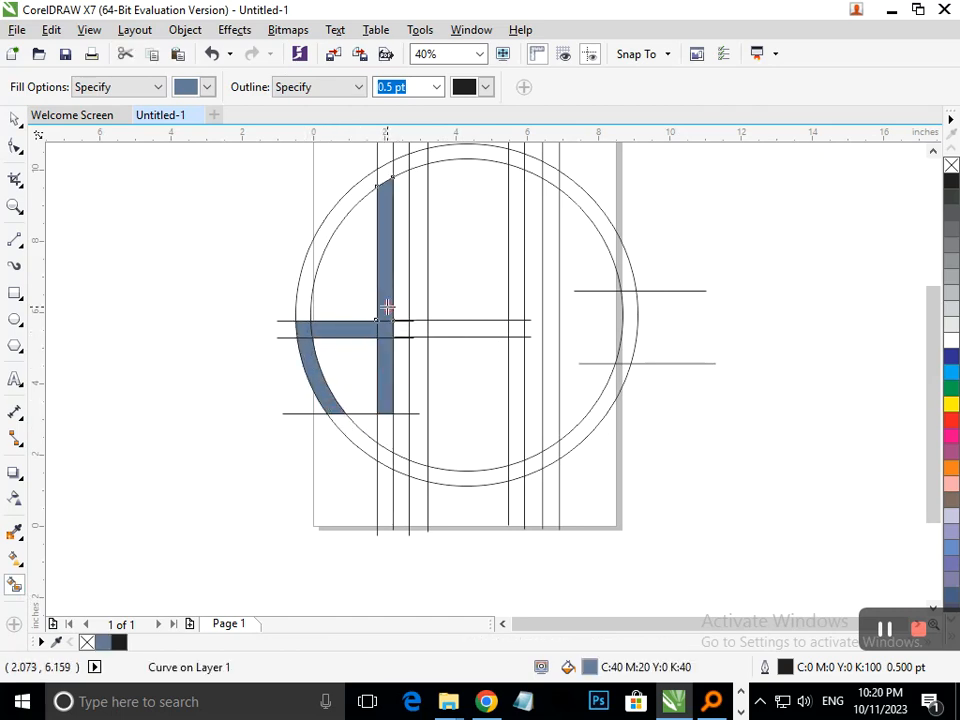
pyautogui.click(323, 234)
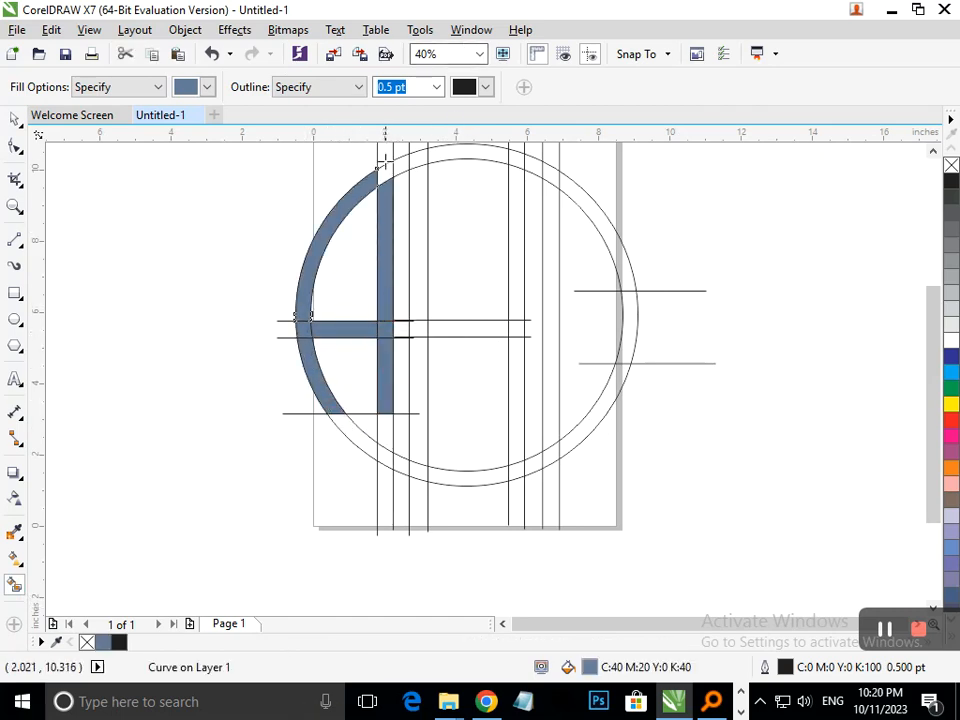
# - Smart Fill the second vertical strip and the lower end of the leftmost strip with the same blue-gray
pyautogui.click(417, 163)
pyautogui.click(420, 200)
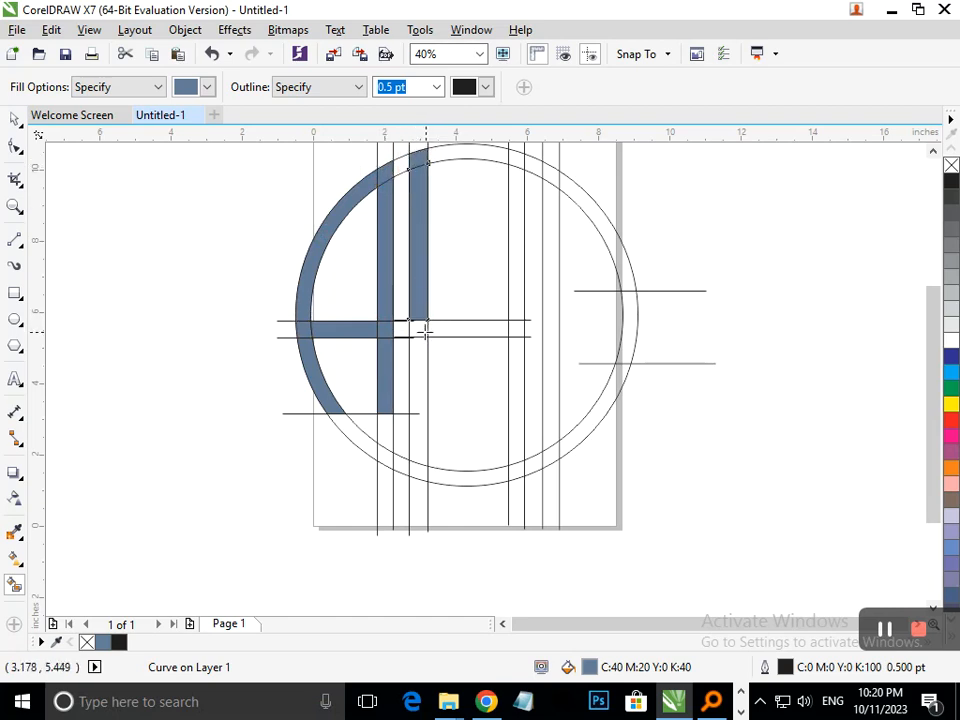
pyautogui.click(412, 385)
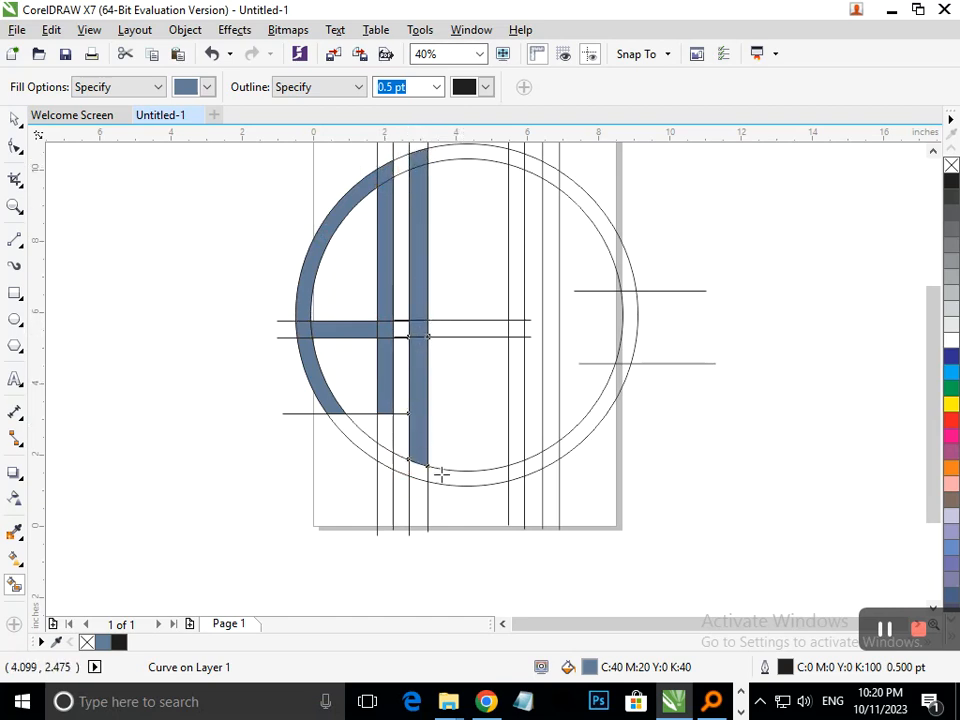
pyautogui.click(385, 435)
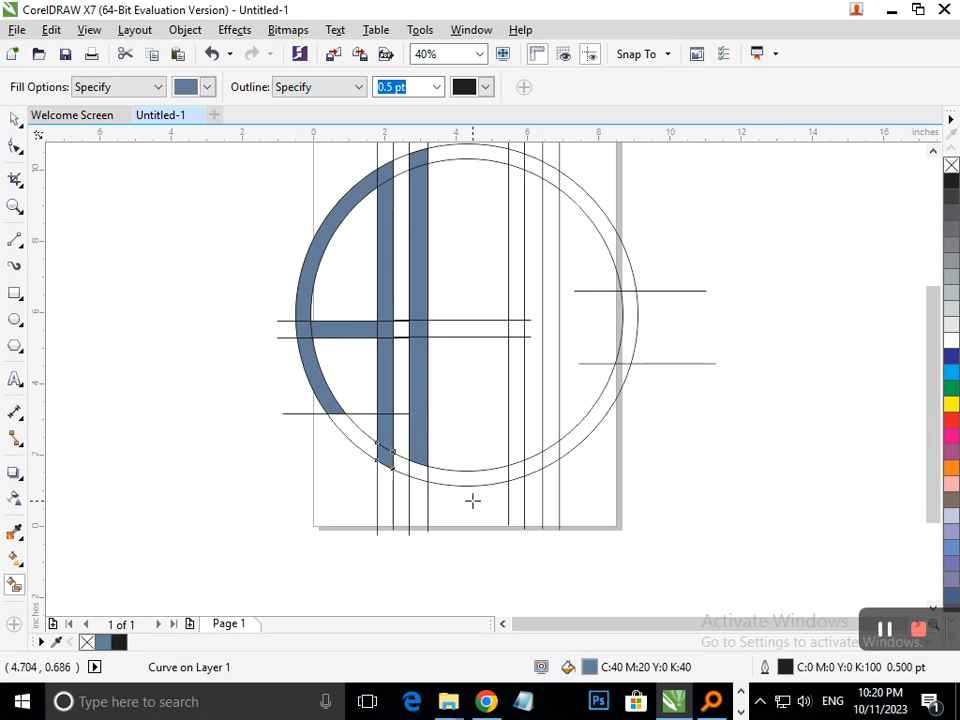
pyautogui.click(452, 477)
pyautogui.click(510, 472)
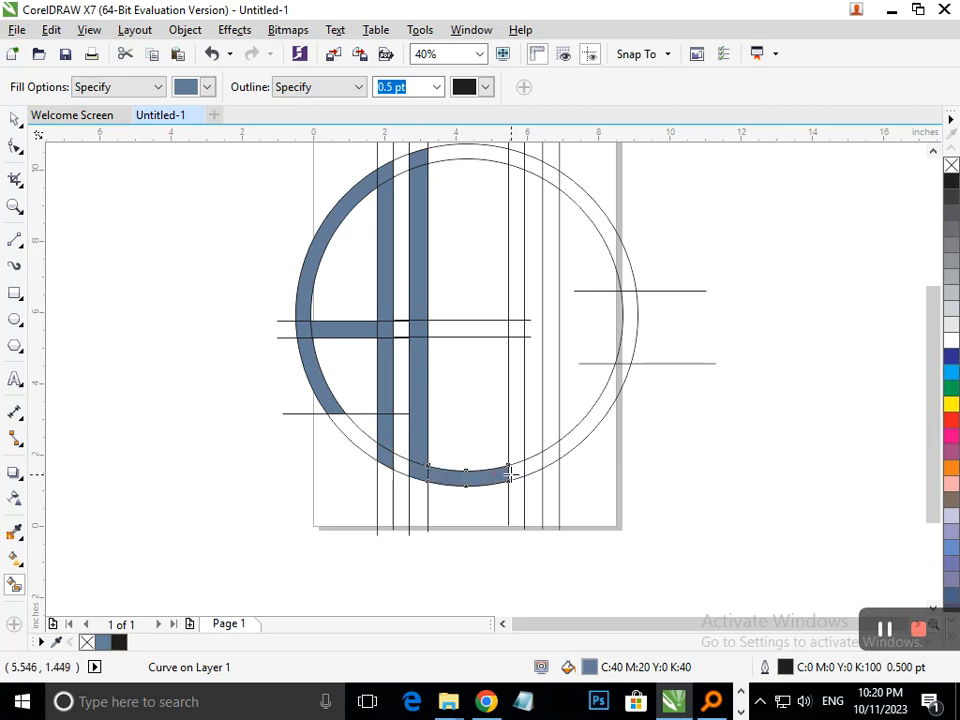
pyautogui.hotkey('ctrl', 'z')
# - Undo the lower ring arc fill and Smart Fill the third vertical strip and the central crossbar with the same blue-gray
pyautogui.click(514, 467)
pyautogui.click(510, 322)
pyautogui.click(514, 322)
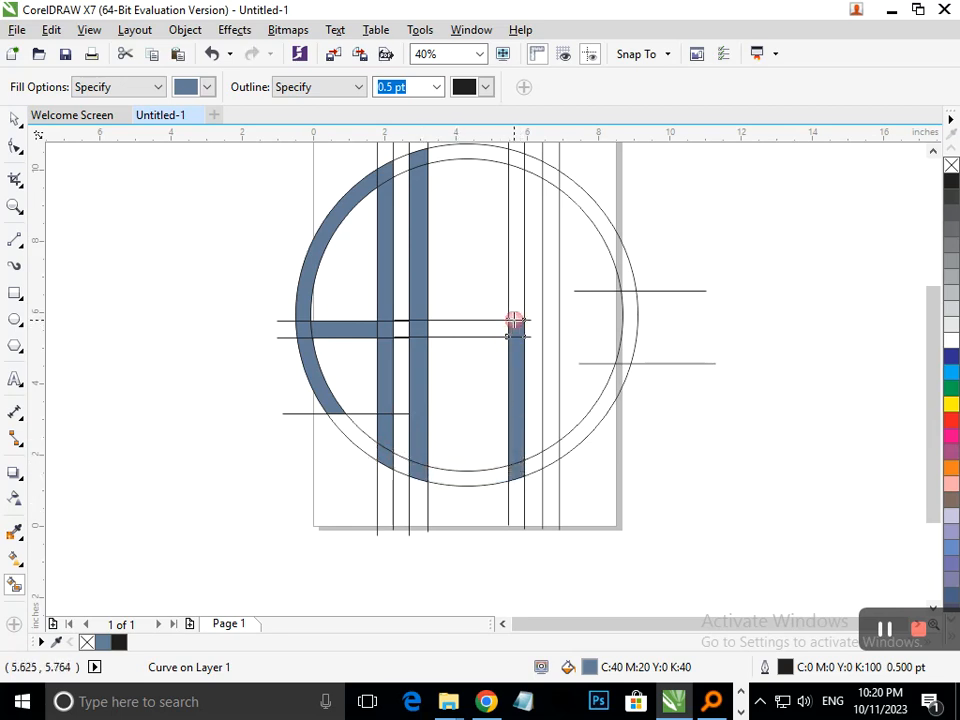
pyautogui.click(503, 322)
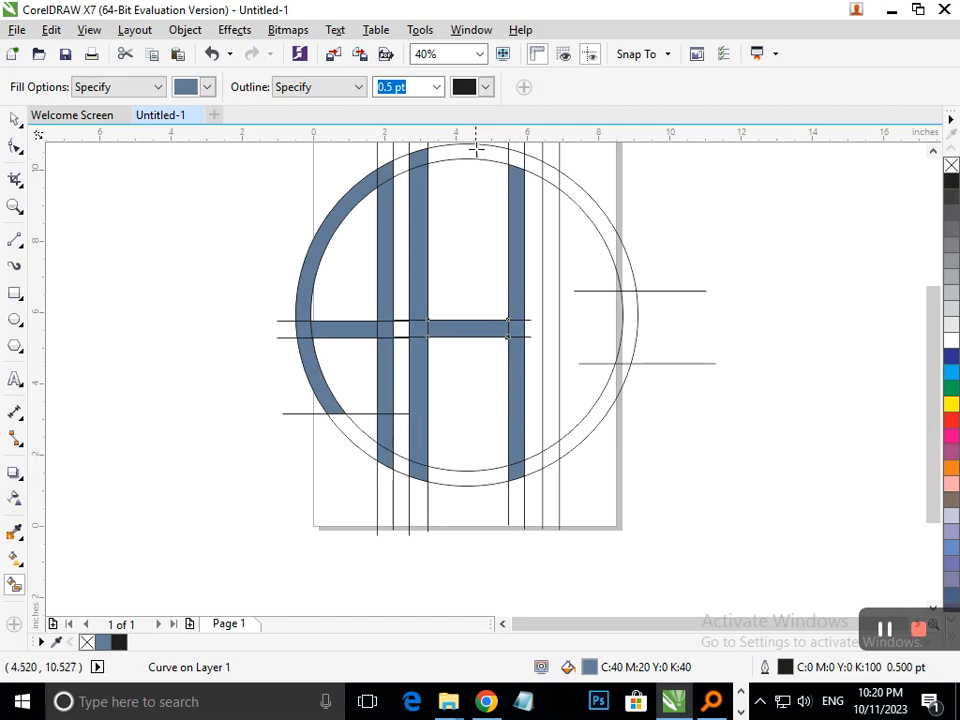
# - Smart Fill the fourth vertical strip and the upper and lower right ring arcs with the same blue-gray
pyautogui.click(579, 197)
pyautogui.click(553, 182)
pyautogui.click(598, 219)
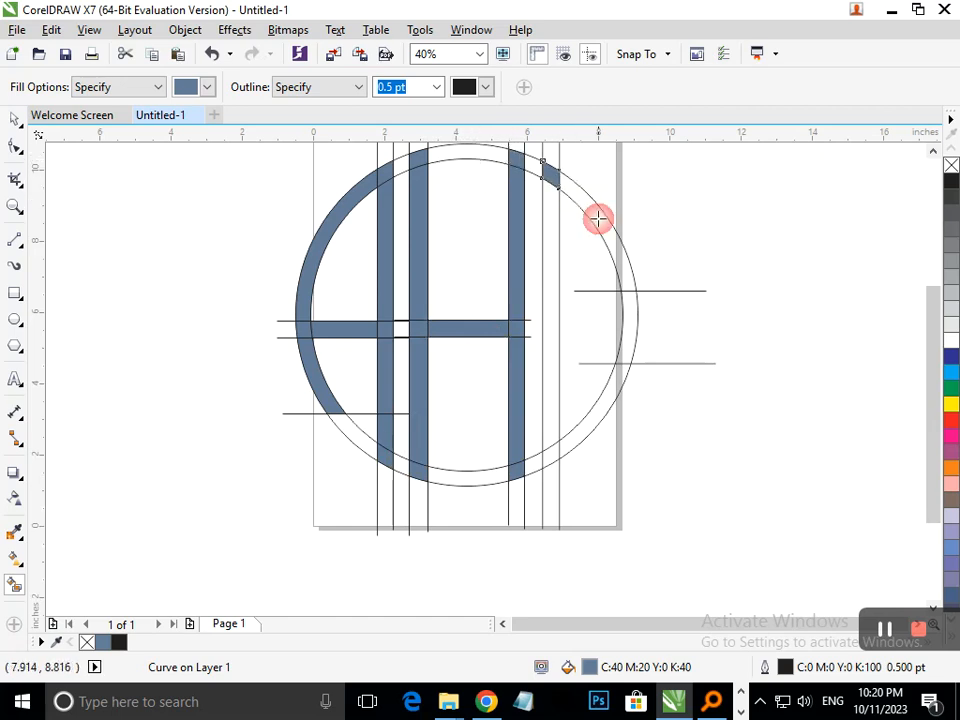
pyautogui.click(551, 251)
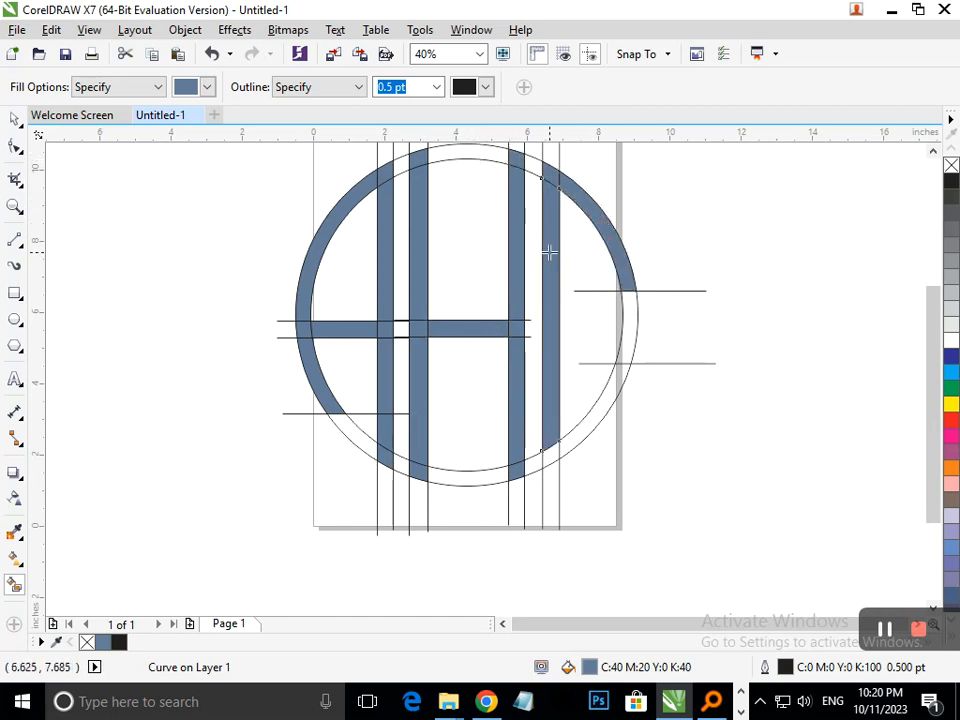
pyautogui.click(566, 440)
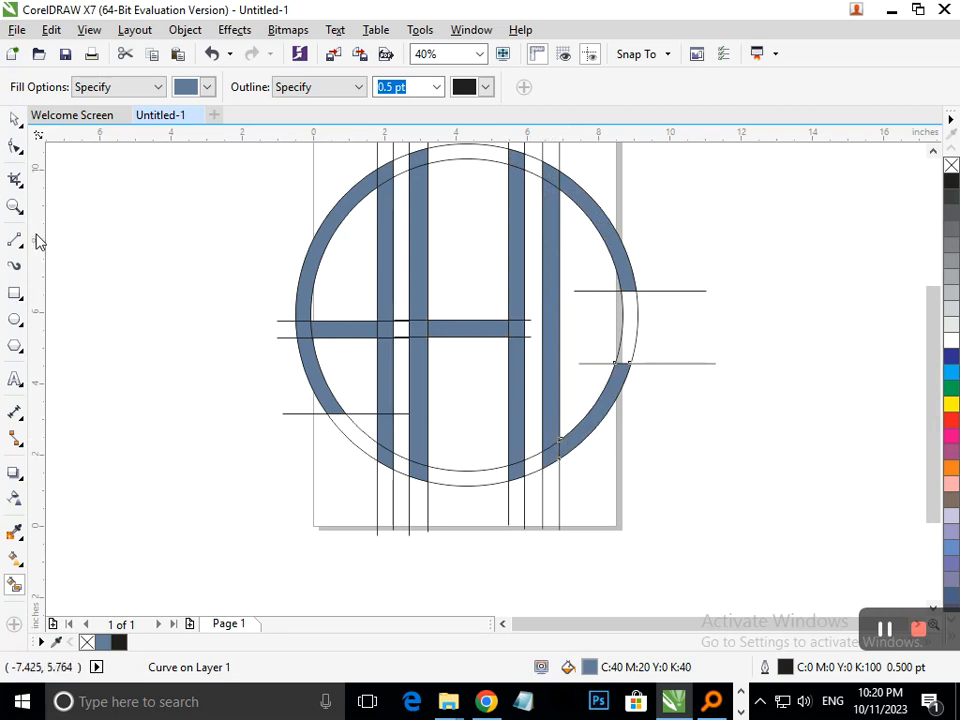
# - Delete the inner and outer construction circles and the two horizontal lines crossing the ring's right side
pyautogui.click(15, 147)
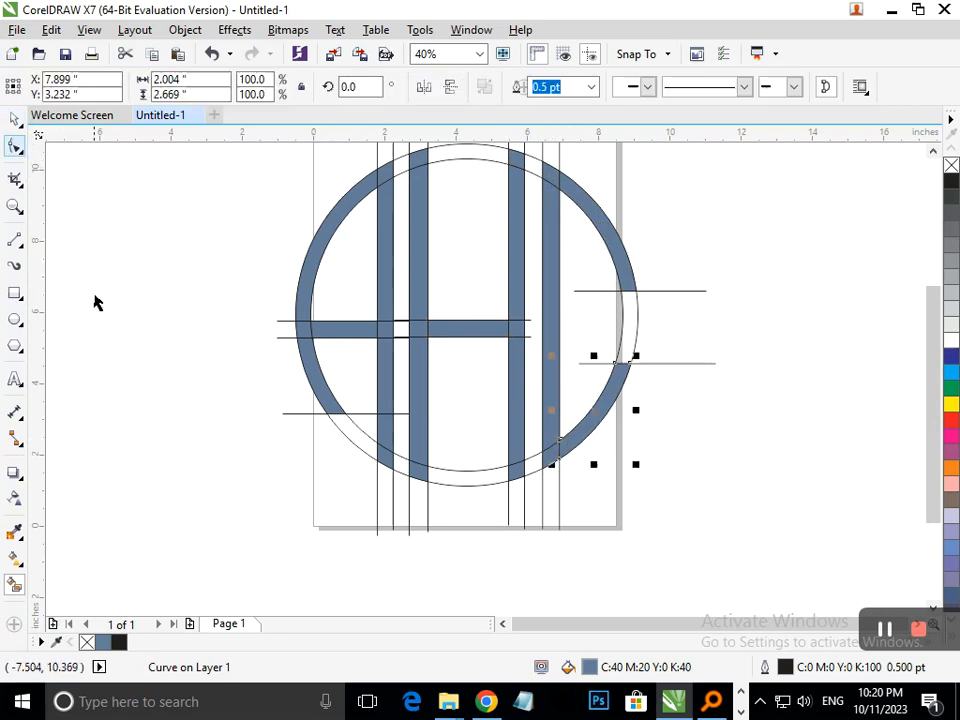
pyautogui.click(623, 333)
pyautogui.press('Delete')
pyautogui.click(649, 363)
pyautogui.press('Delete')
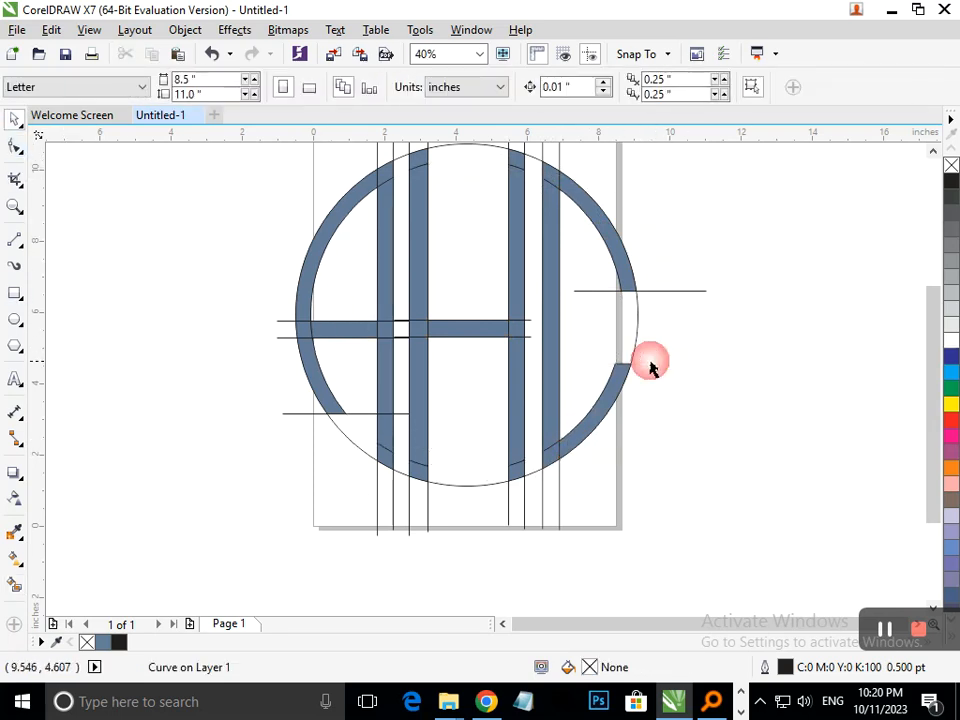
pyautogui.click(643, 326)
pyautogui.press('Delete')
pyautogui.click(657, 290)
pyautogui.press('Delete')
# - Delete the vertical construction lines that run through the filled strips
pyautogui.click(573, 344)
pyautogui.click(525, 512)
pyautogui.moveTo(543, 517); pyautogui.dragTo(557, 521)
pyautogui.click(558, 521)
pyautogui.press('Delete')
pyautogui.click(379, 490)
pyautogui.press('Delete')
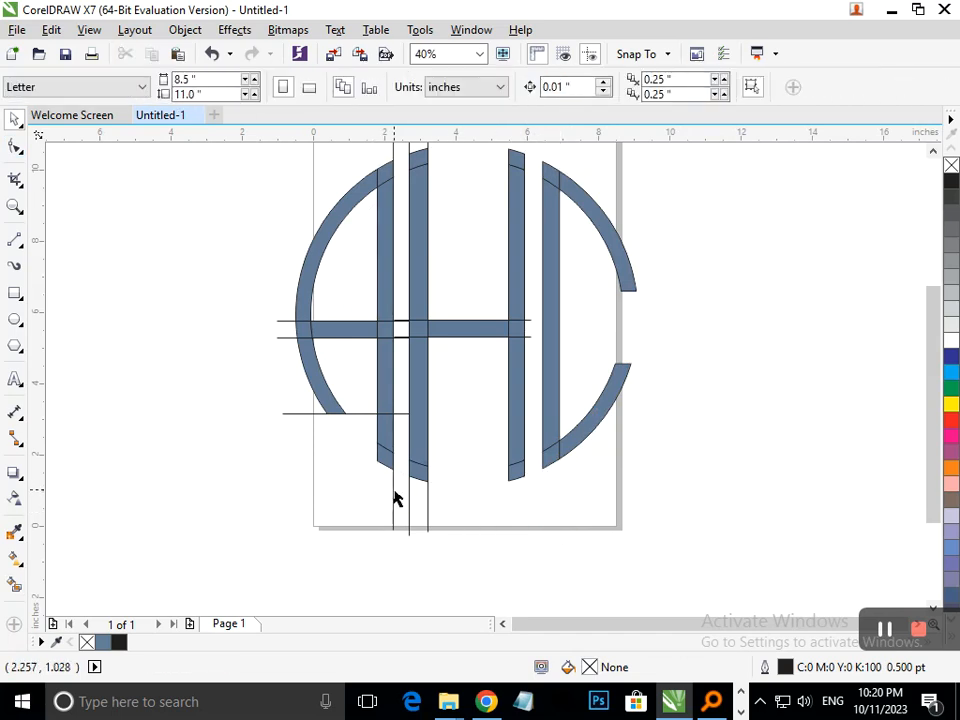
pyautogui.click(424, 508)
pyautogui.press('Delete')
# - Delete the remaining horizontal construction lines across the left and center of the logo
pyautogui.click(311, 414)
pyautogui.press('Delete')
pyautogui.click(289, 338)
pyautogui.press('Delete')
pyautogui.click(281, 320)
pyautogui.press('Delete')
pyautogui.click(401, 336)
pyautogui.press('Delete')
# - Weld all the pieces of the left letter A into one shape
pyautogui.moveTo(287, 146); pyautogui.dragTo(405, 510)
pyautogui.click(513, 88)
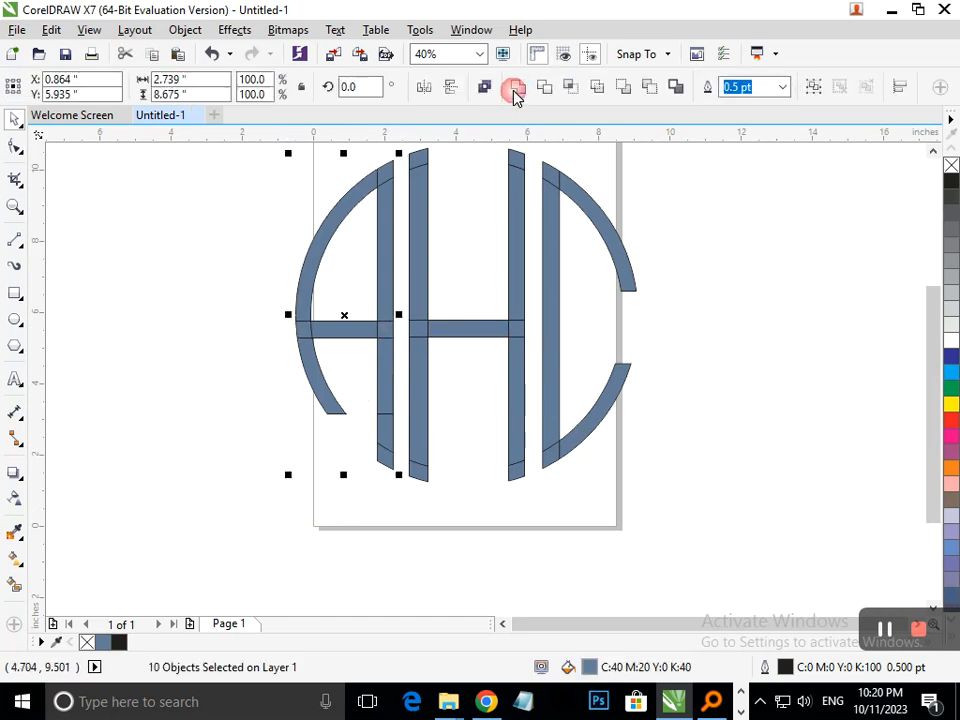
pyautogui.click(675, 289)
# - Weld all the pieces of the middle letter H into one shape
pyautogui.scroll(-2, 514, 366)
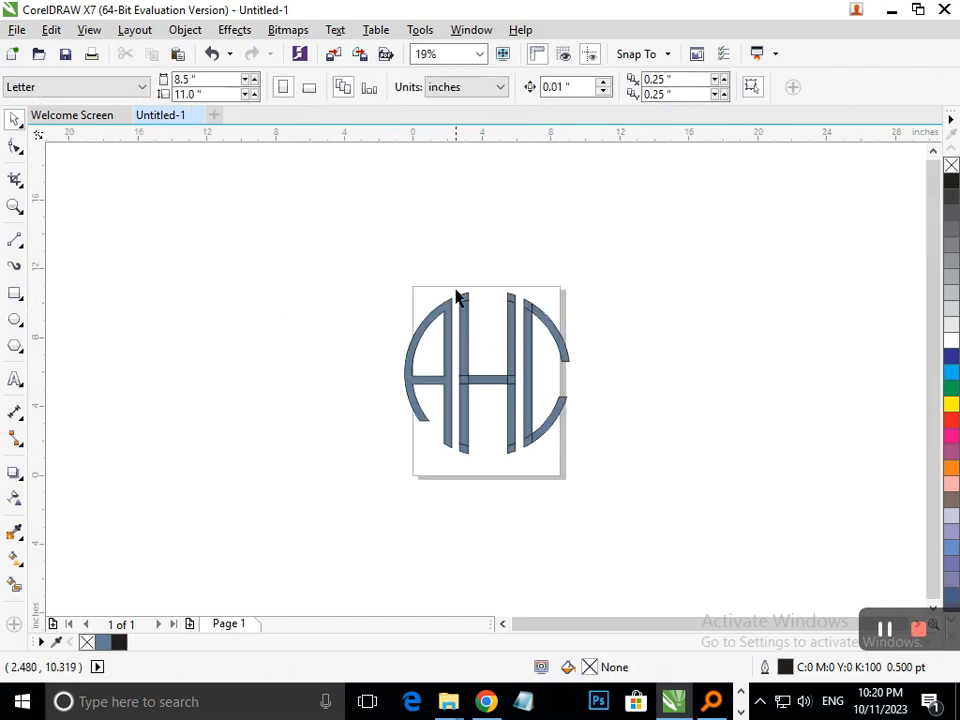
pyautogui.moveTo(456, 278); pyautogui.dragTo(514, 484)
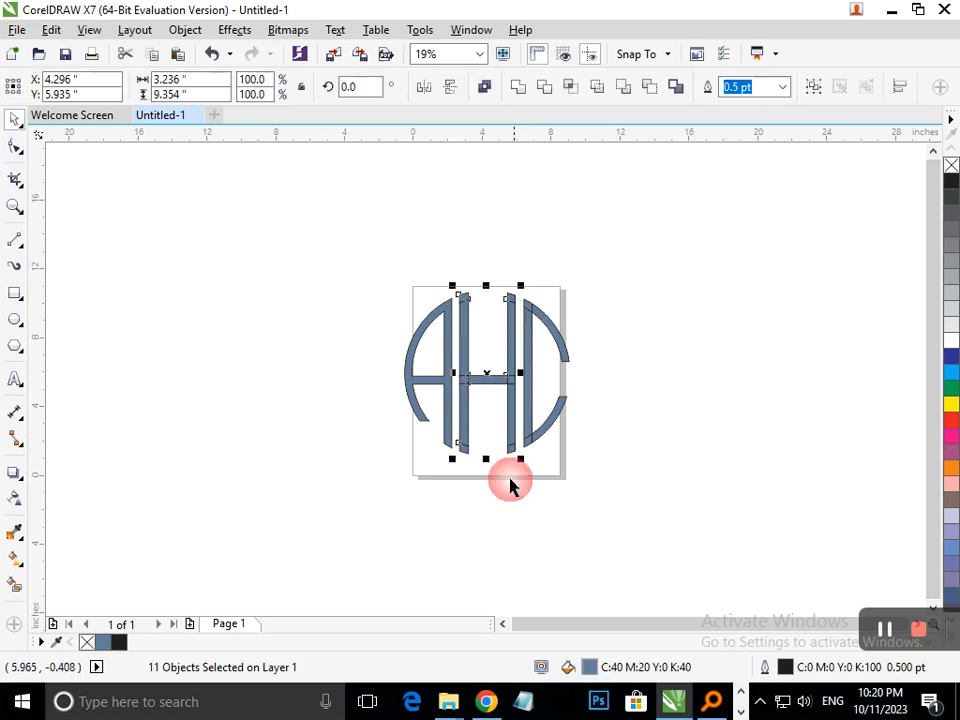
pyautogui.click(519, 90)
pyautogui.click(566, 326)
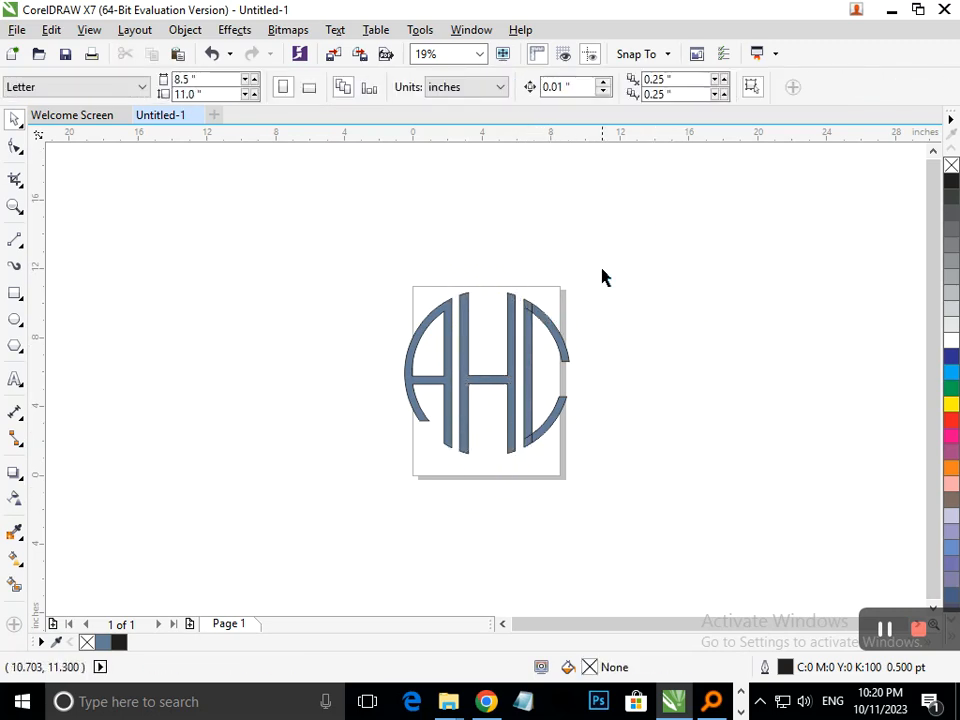
# - Weld all the pieces of the right letter C into one shape
pyautogui.moveTo(543, 507); pyautogui.dragTo(519, 506)
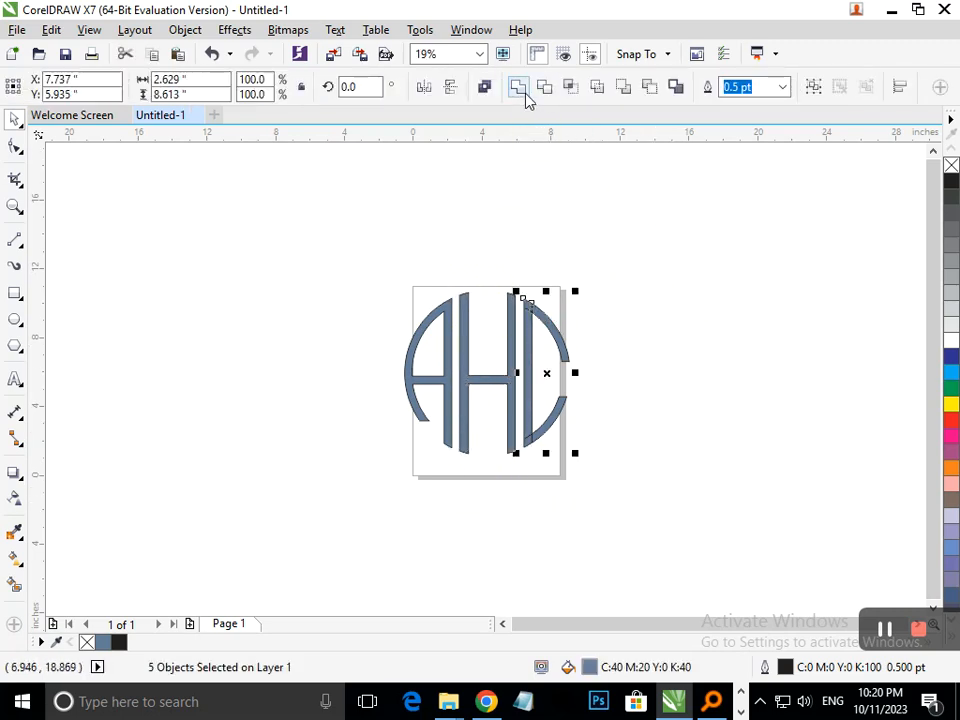
pyautogui.click(677, 325)
pyautogui.click(506, 349)
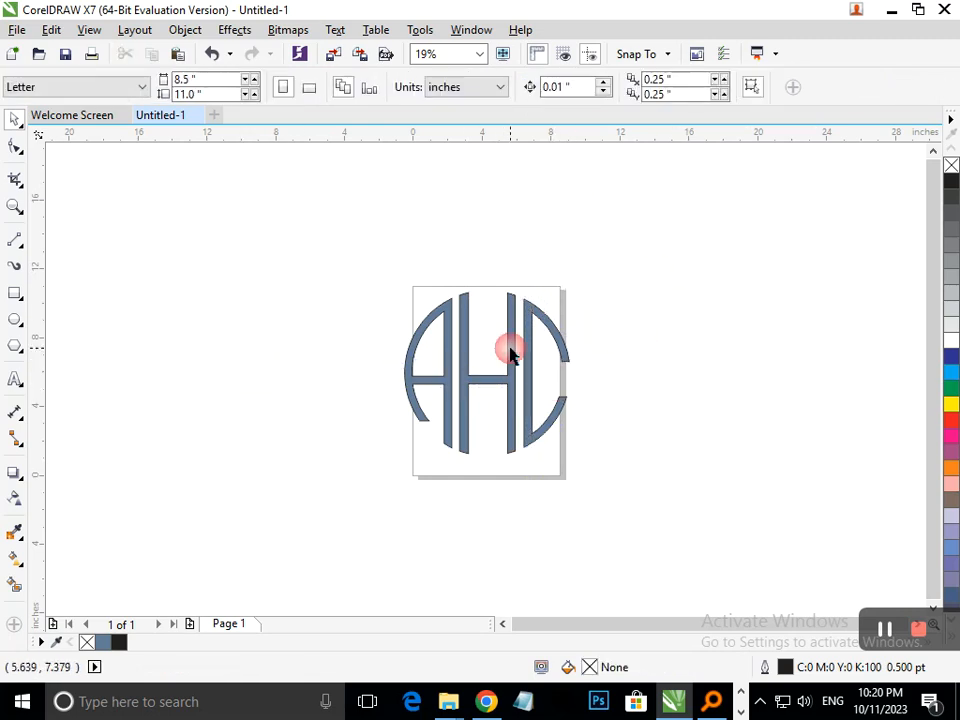
pyautogui.moveTo(495, 381); pyautogui.dragTo(192, 343)
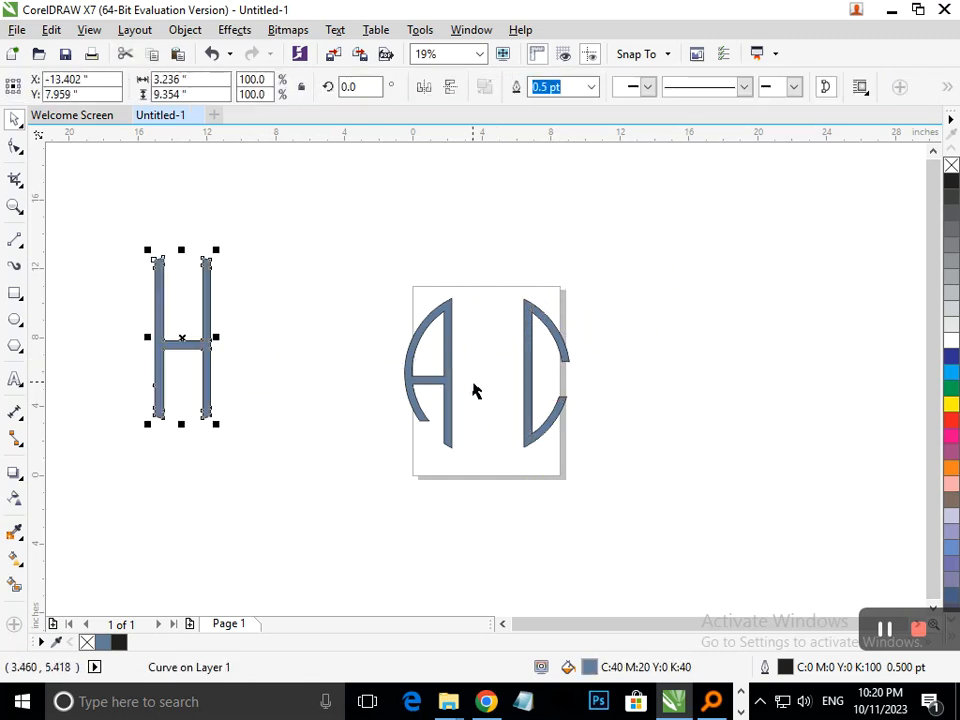
pyautogui.hotkey('ctrl', 'z')
# - Move the whole AHC logo to the empty area left of the page
pyautogui.click(641, 469)
pyautogui.hotkey('ctrl', 'a')
pyautogui.moveTo(531, 440); pyautogui.dragTo(193, 333)
pyautogui.press('F3')
pyautogui.moveTo(341, 360); pyautogui.dragTo(174, 327)
pyautogui.click(118, 272)
pyautogui.moveTo(86, 225); pyautogui.dragTo(213, 352)
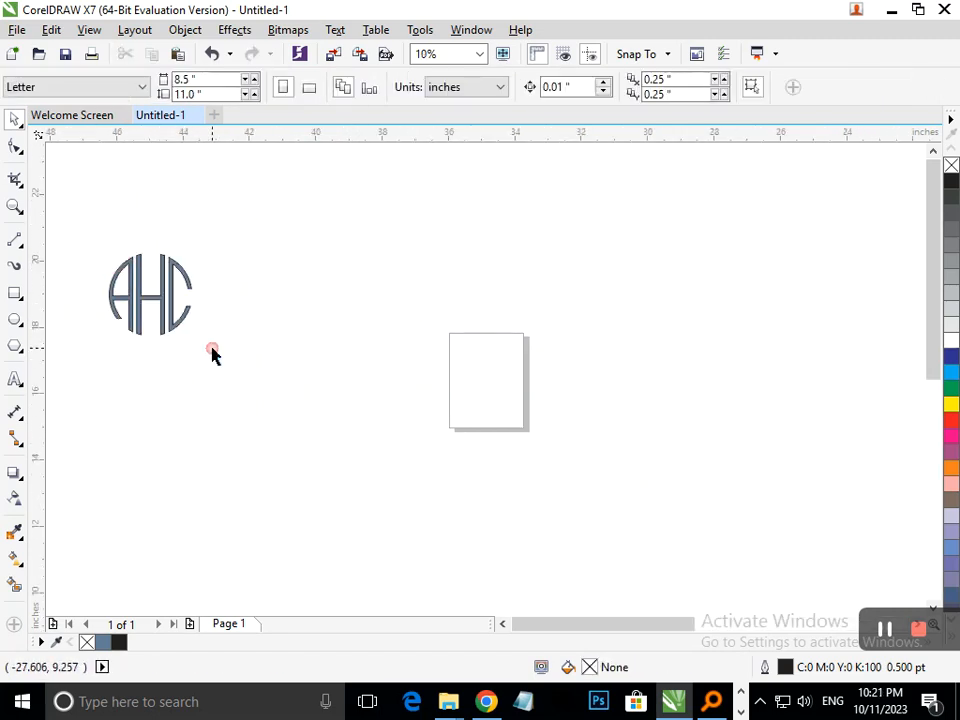
pyautogui.moveTo(257, 192); pyautogui.dragTo(621, 532)
pyautogui.click(780, 476)
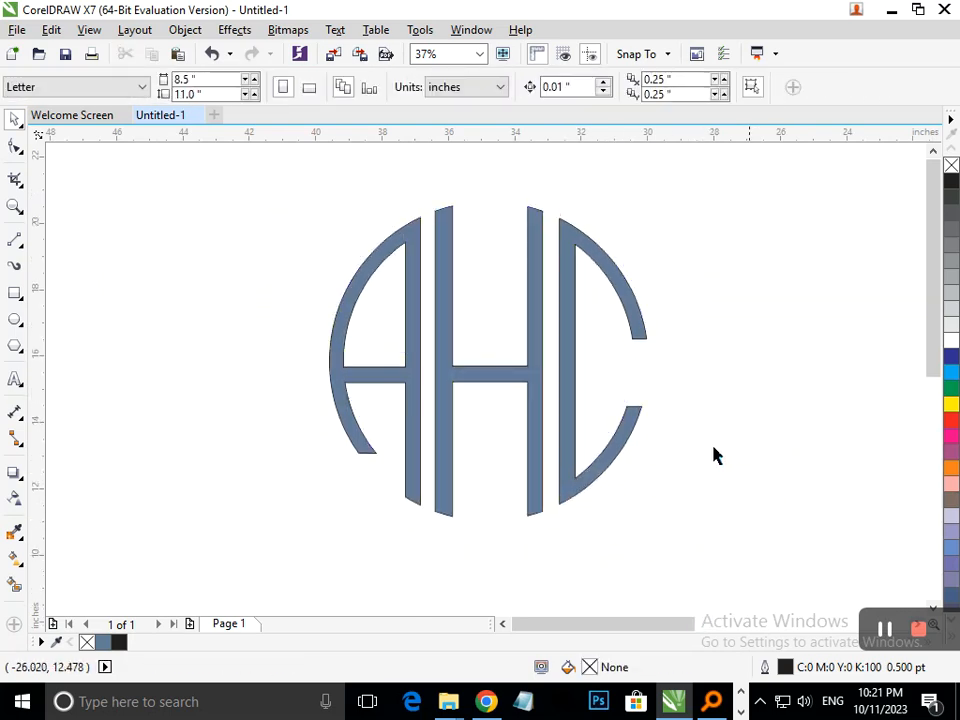
# - Color the H's fill and outline purple, and those of the A and C dark blue
pyautogui.click(455, 403)
pyautogui.click(953, 454)
pyautogui.click(628, 525)
pyautogui.click(574, 510)
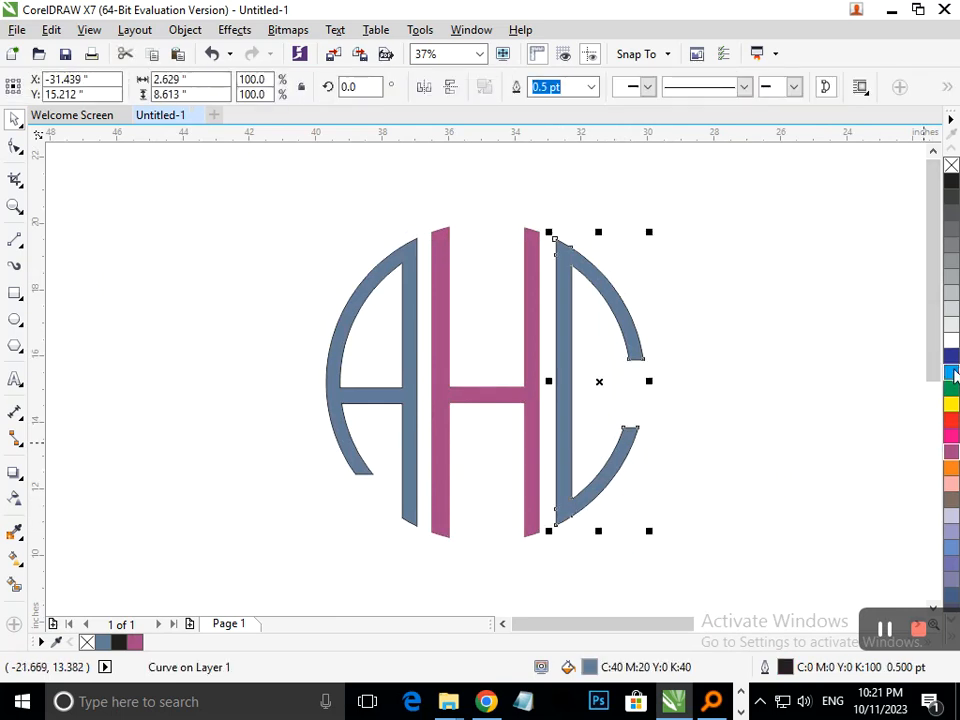
pyautogui.click(949, 358)
pyautogui.click(395, 475)
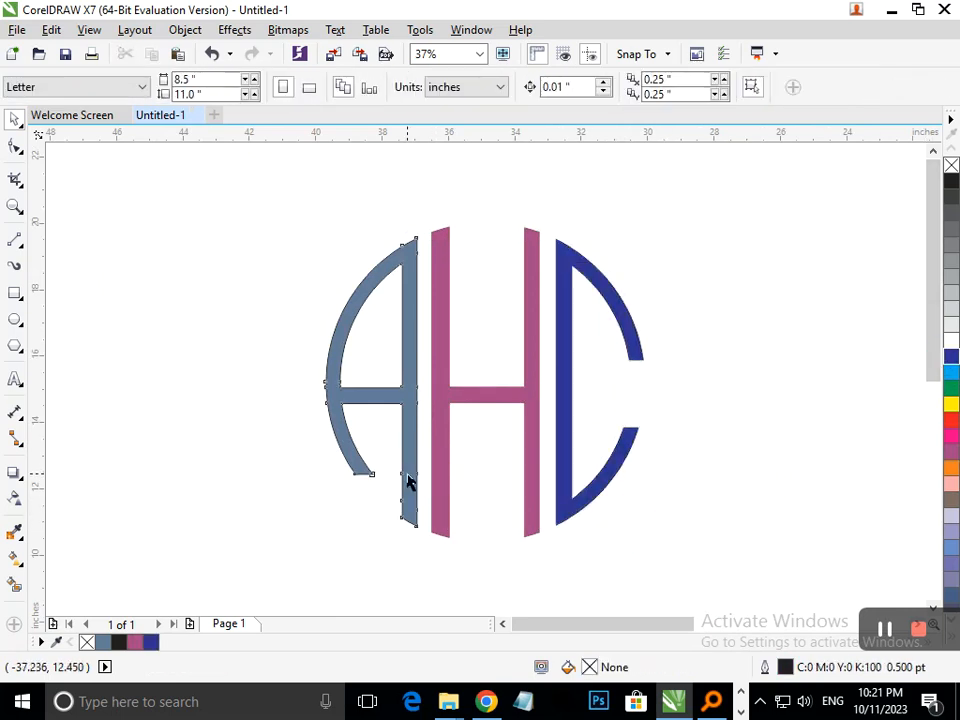
pyautogui.click(408, 482)
pyautogui.click(952, 358)
pyautogui.click(747, 475)
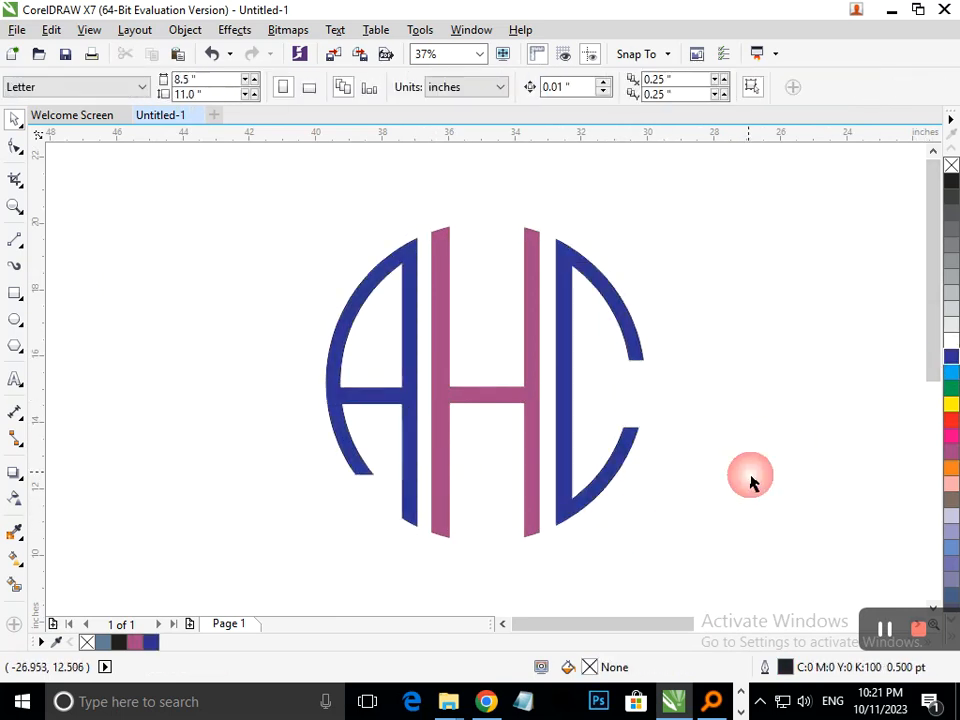
# - Apply a linear Interactive Fill gradient horizontally across all three letters, with orange at both its start and end nodes
pyautogui.moveTo(730, 430); pyautogui.dragTo(722, 594)
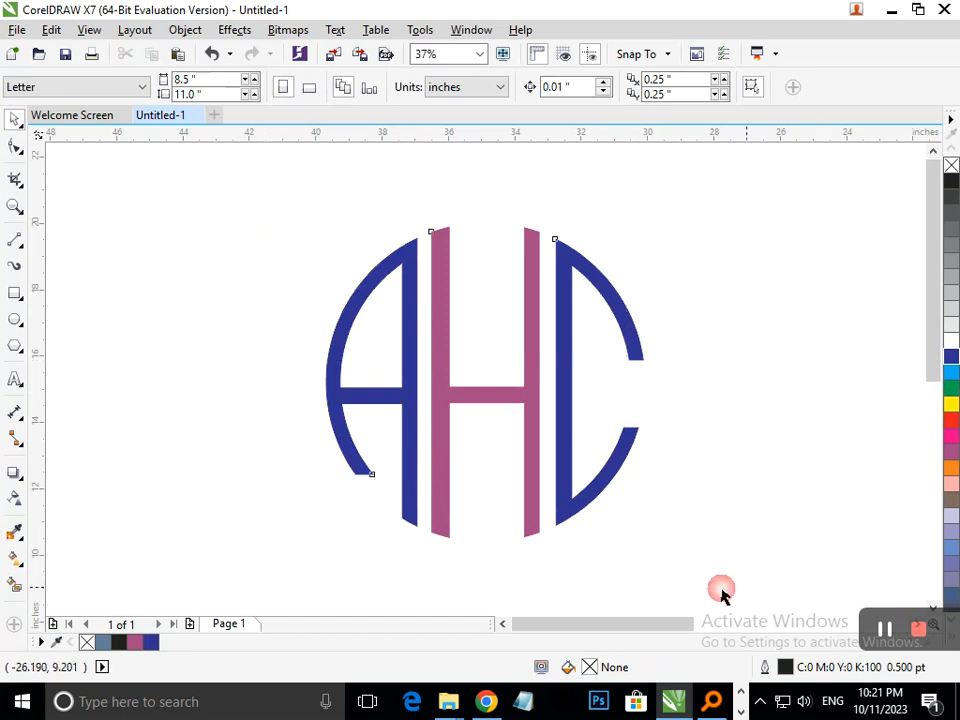
pyautogui.click(22, 565)
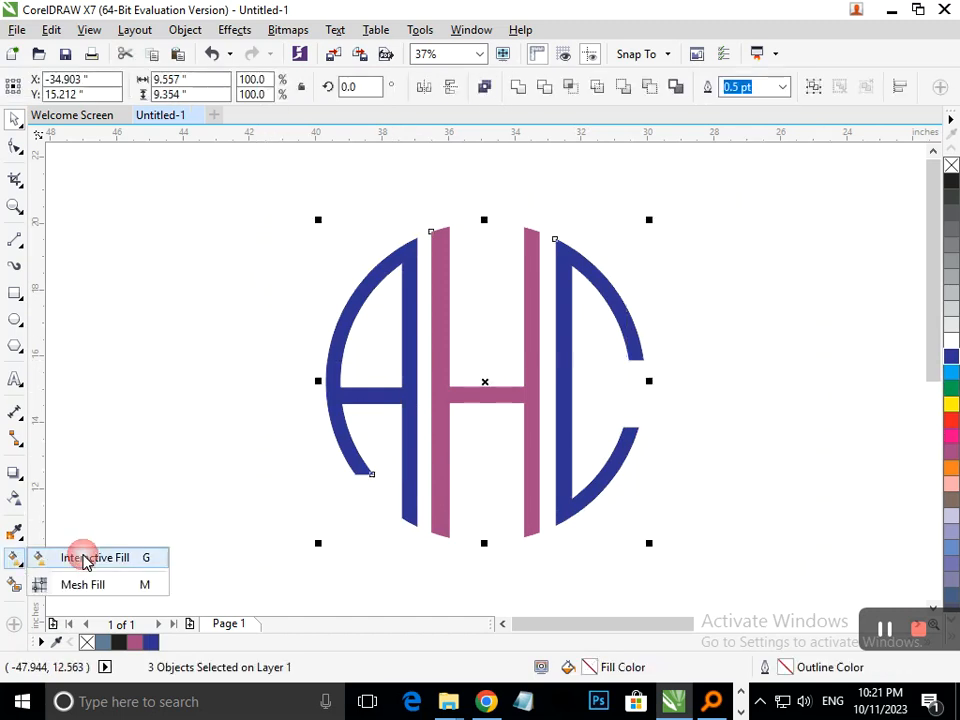
pyautogui.click(81, 561)
pyautogui.moveTo(330, 388); pyautogui.dragTo(639, 391)
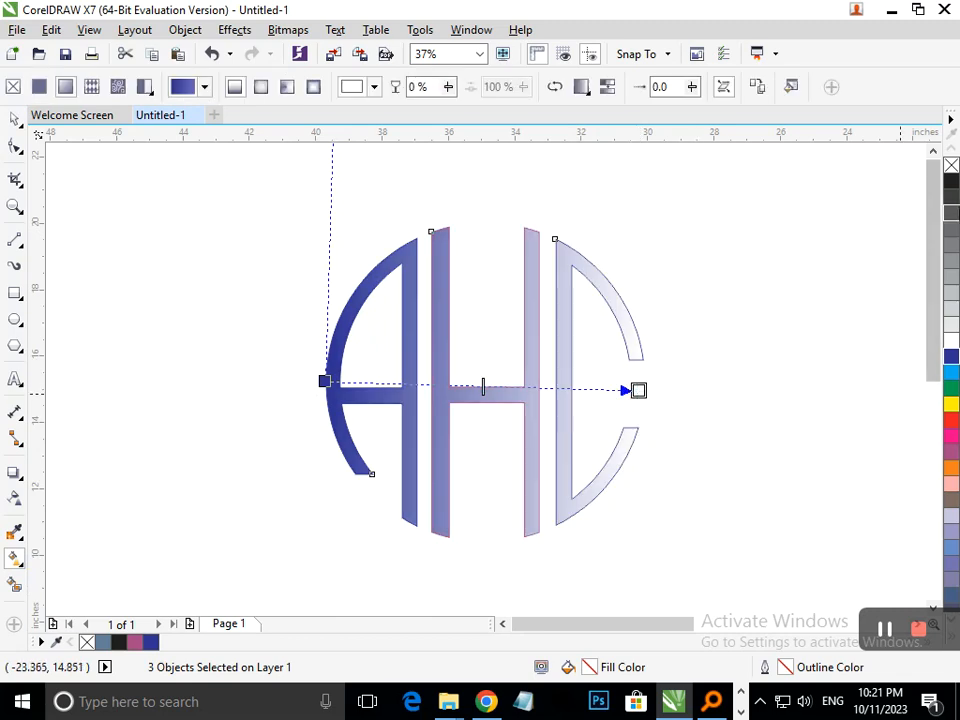
pyautogui.click(951, 467)
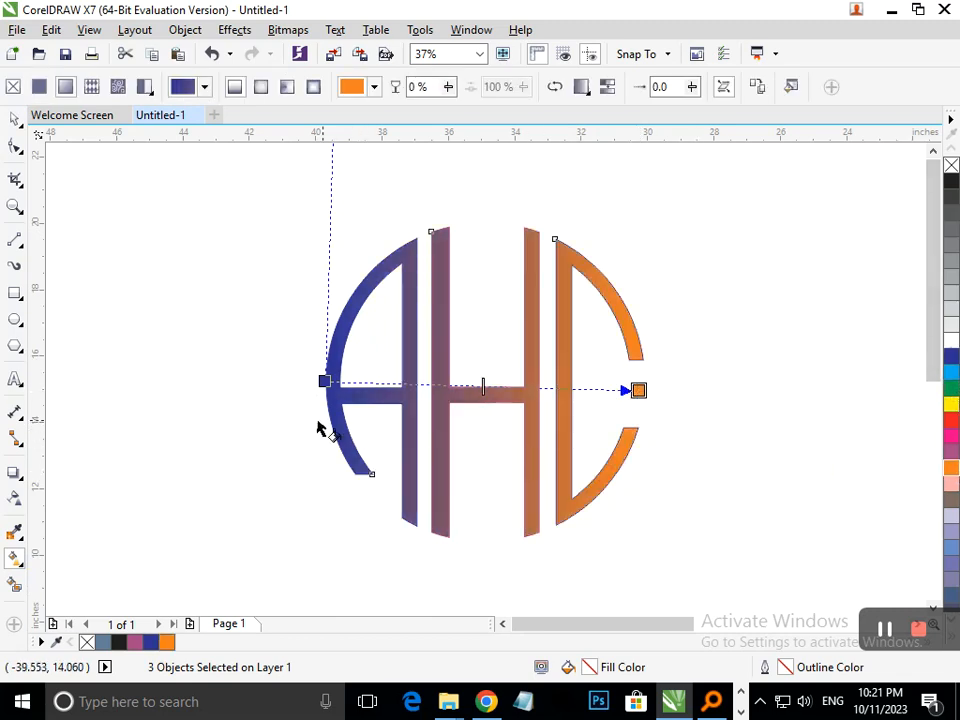
pyautogui.click(324, 381)
pyautogui.moveTo(918, 455); pyautogui.dragTo(556, 464)
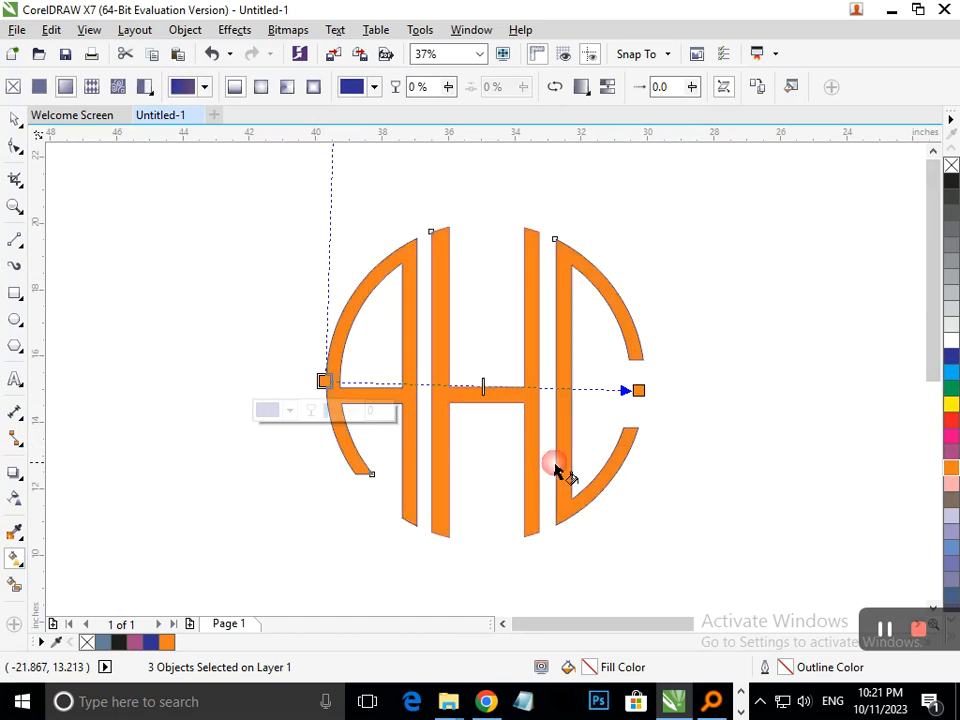
# - Add a middle node to the gradient at 52% and give it a blue of C:96 M:84 Y:0 K:0 with 9% transparency
pyautogui.doubleClick(487, 387)
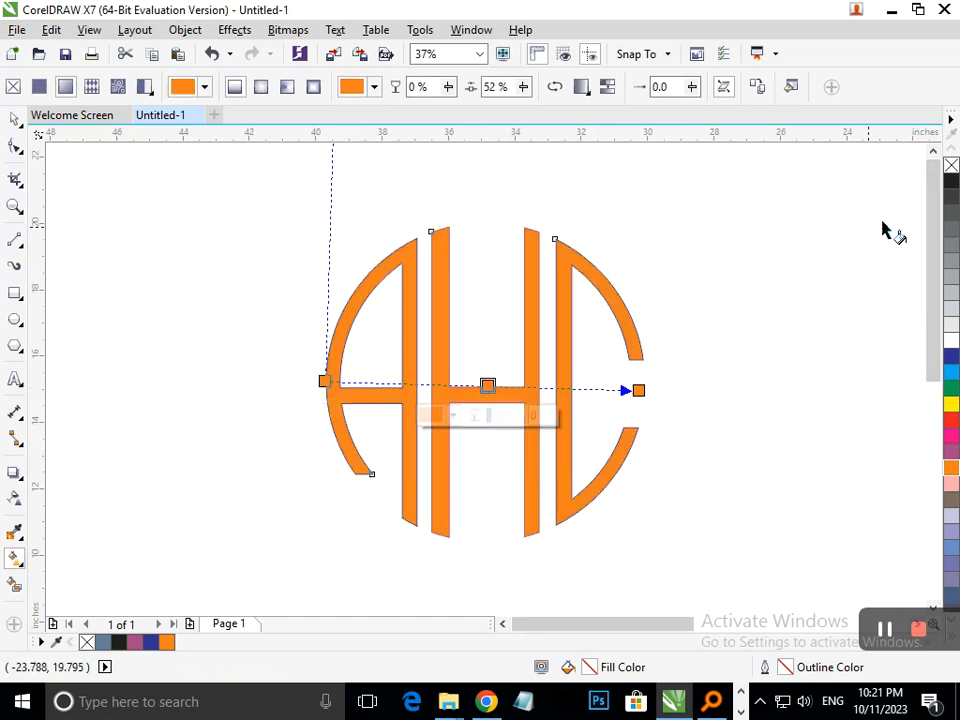
pyautogui.click(951, 181)
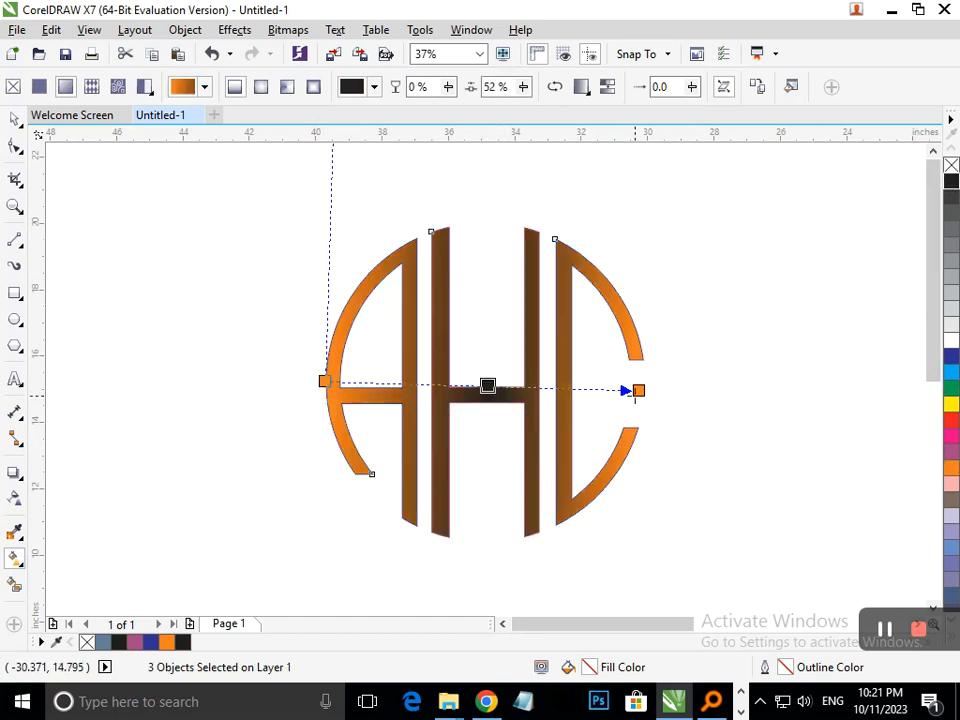
pyautogui.click(487, 386)
pyautogui.moveTo(495, 425)
pyautogui.mouseDown()
pyautogui.moveTo(503, 420)
pyautogui.moveTo(487, 416)
pyautogui.mouseUp()
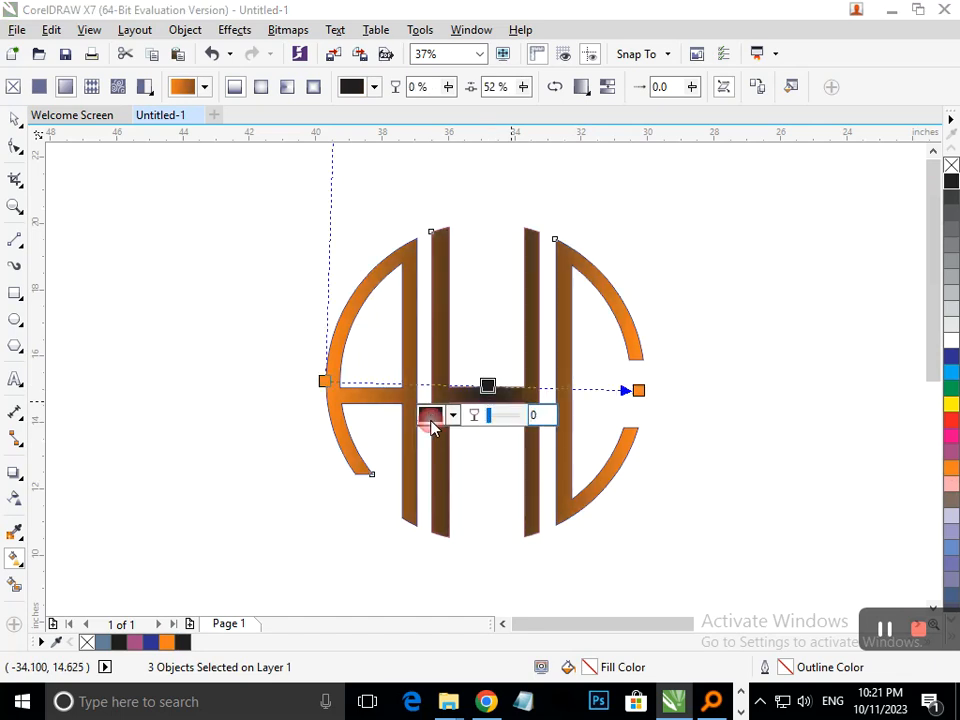
pyautogui.click(430, 416)
pyautogui.click(515, 540)
pyautogui.moveTo(553, 603)
pyautogui.mouseDown()
pyautogui.moveTo(555, 551)
pyautogui.moveTo(521, 510)
pyautogui.moveTo(542, 506)
pyautogui.moveTo(551, 543)
pyautogui.moveTo(529, 513)
pyautogui.mouseUp()
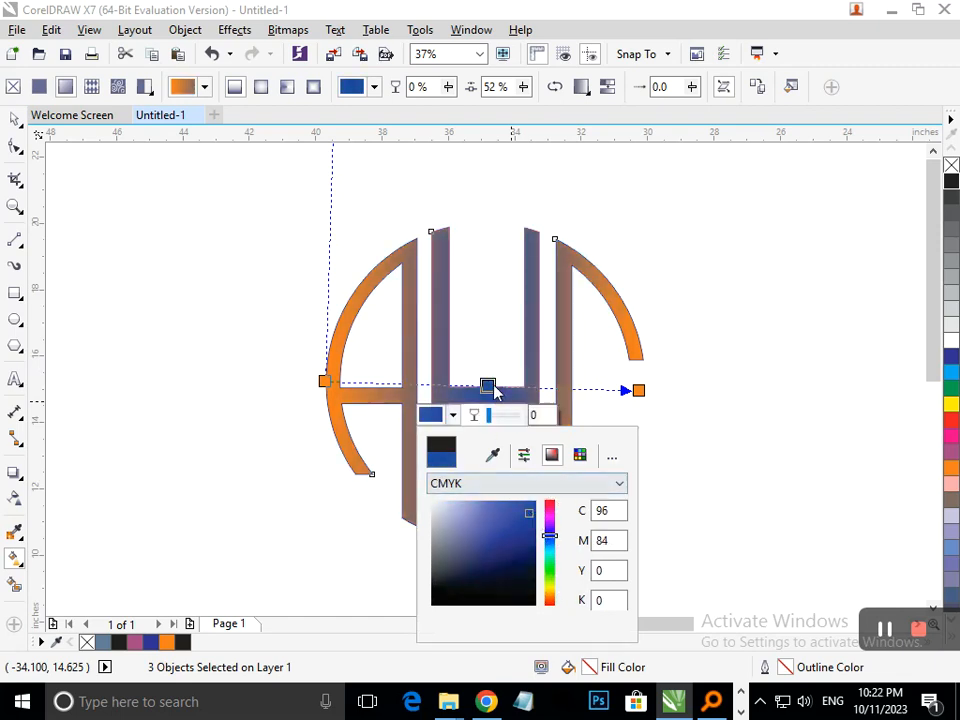
pyautogui.moveTo(489, 421); pyautogui.dragTo(492, 420)
pyautogui.click(707, 482)
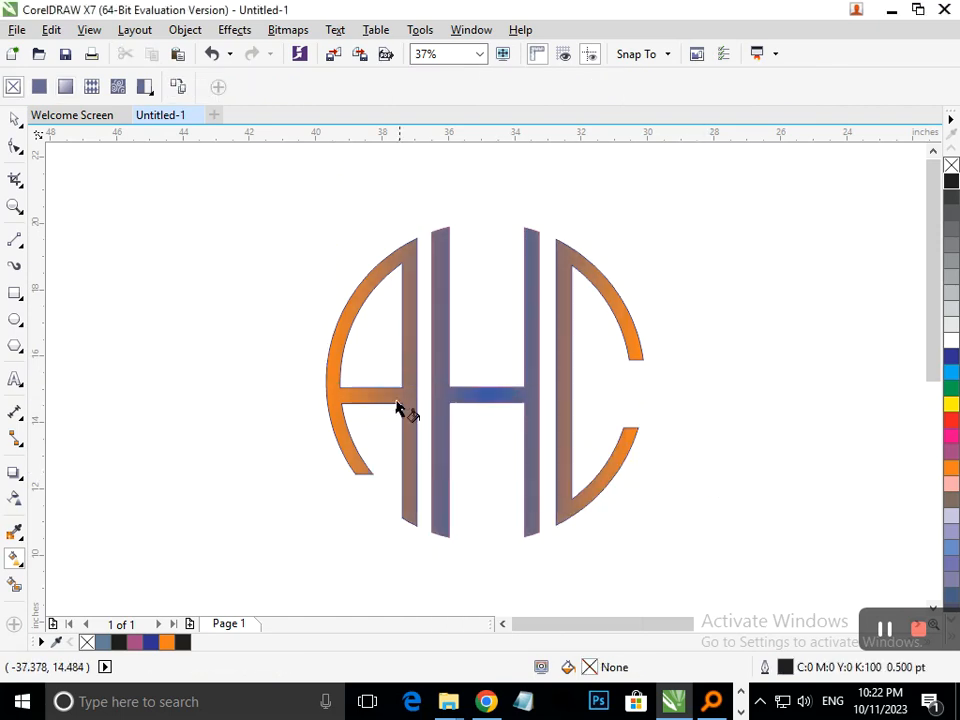
# - Recolor the A's gradient with a green middle node and a cyan end node, keeping the end node's position
pyautogui.click(347, 405)
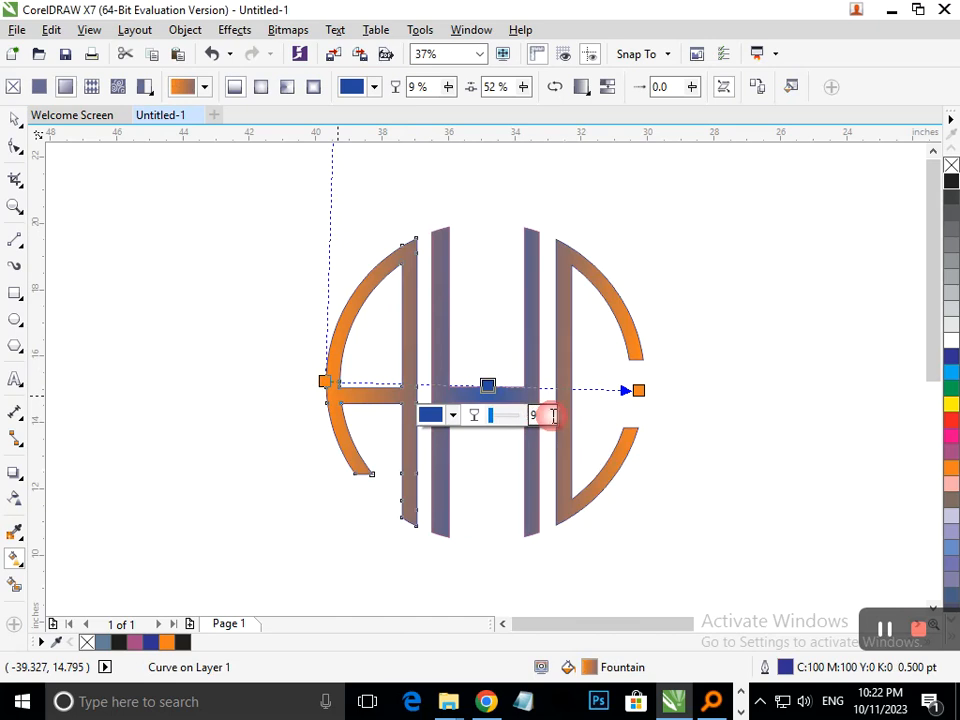
pyautogui.click(953, 390)
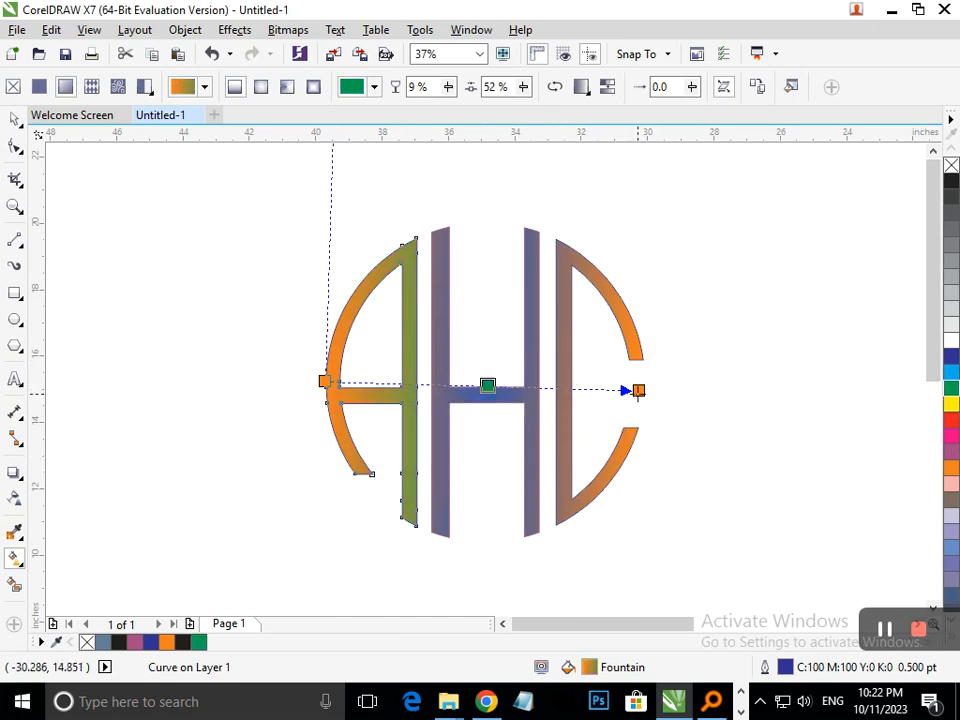
pyautogui.click(639, 390)
pyautogui.click(953, 376)
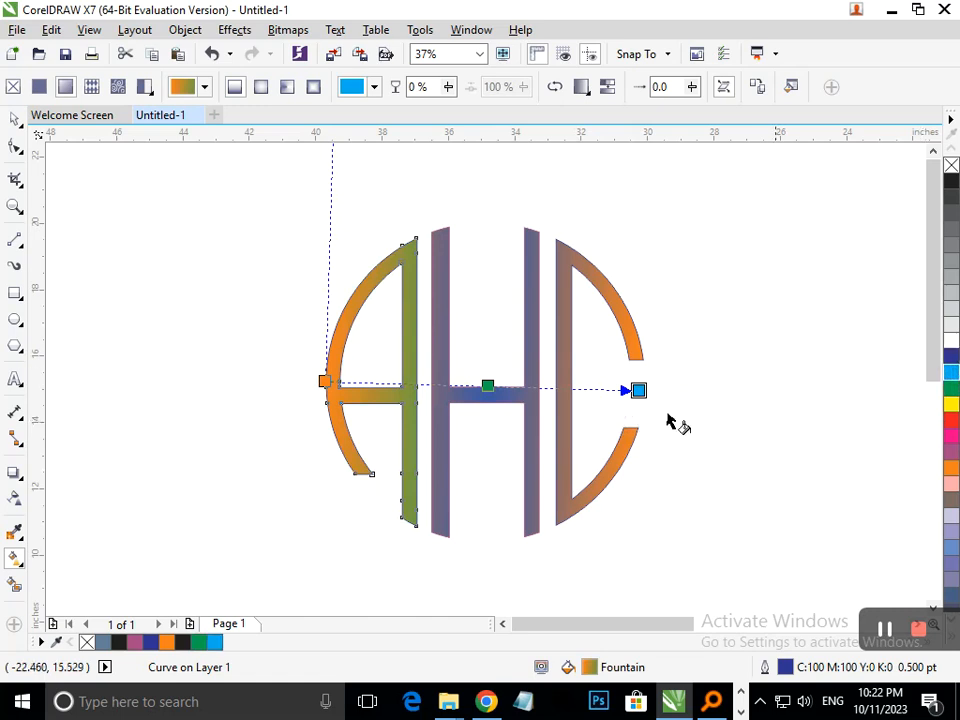
pyautogui.moveTo(639, 390); pyautogui.dragTo(538, 421)
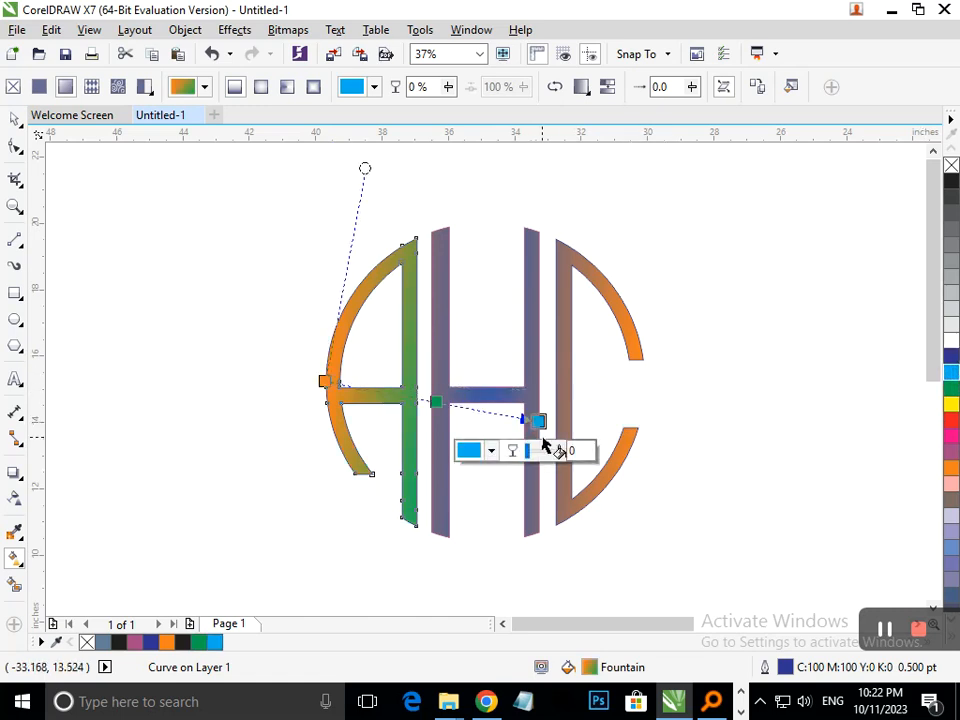
pyautogui.hotkey('ctrl', 'z')
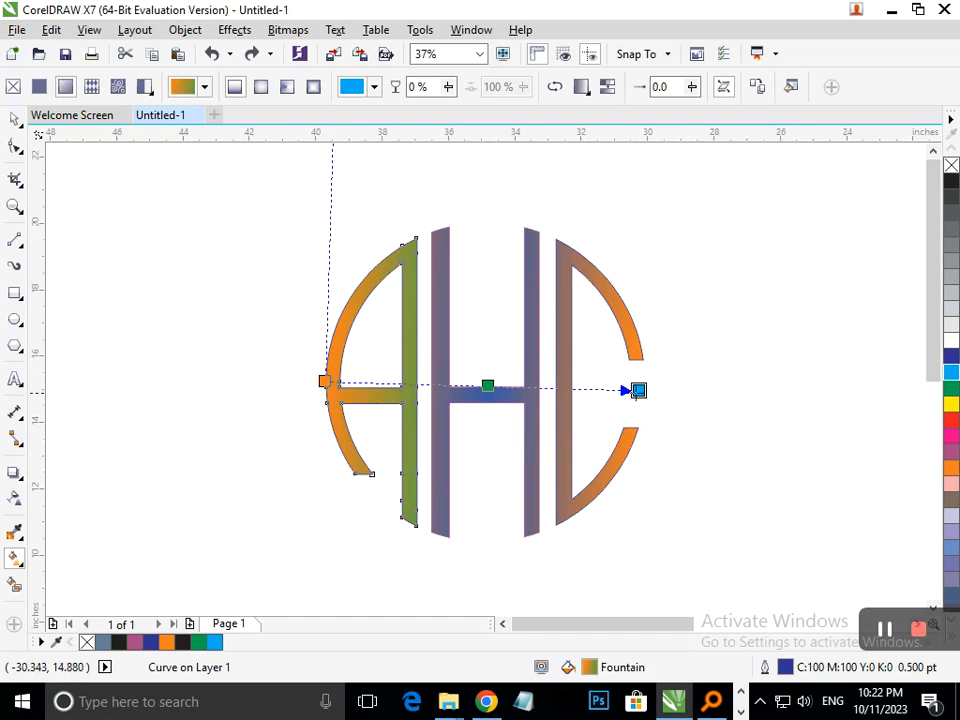
# - Recolor the end node of the A's gradient orange-red, C:12 M:79 Y:100 K:3, and deselect the letter
pyautogui.click(583, 421)
pyautogui.click(703, 580)
pyautogui.moveTo(707, 585)
pyautogui.mouseDown()
pyautogui.moveTo(703, 600)
pyautogui.moveTo(692, 596)
pyautogui.moveTo(686, 568)
pyautogui.moveTo(707, 605)
pyautogui.mouseUp()
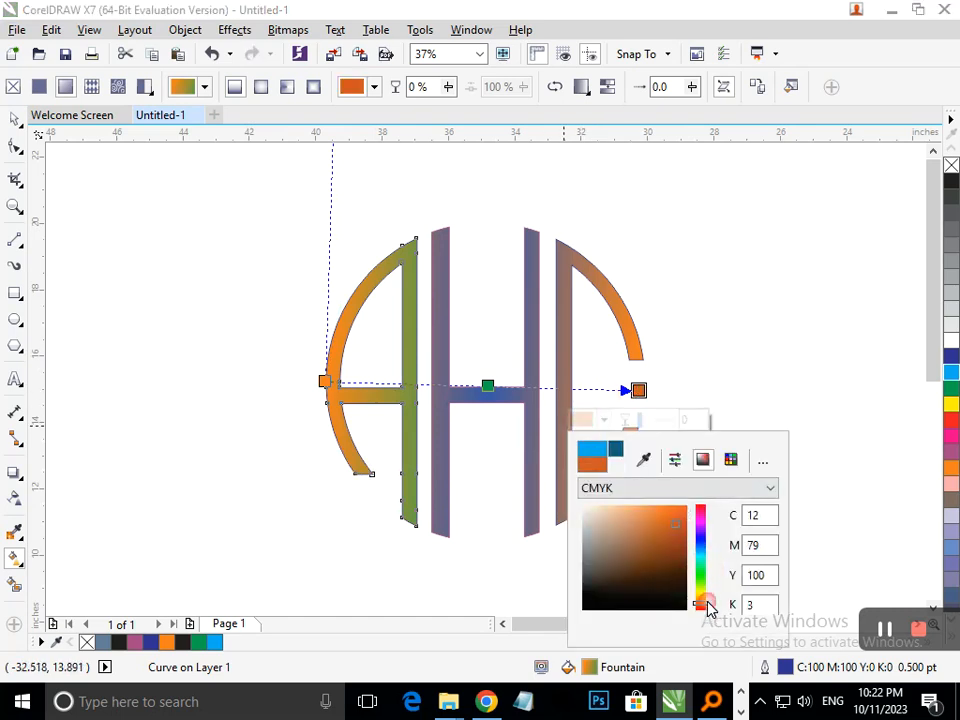
pyautogui.click(508, 540)
pyautogui.click(300, 523)
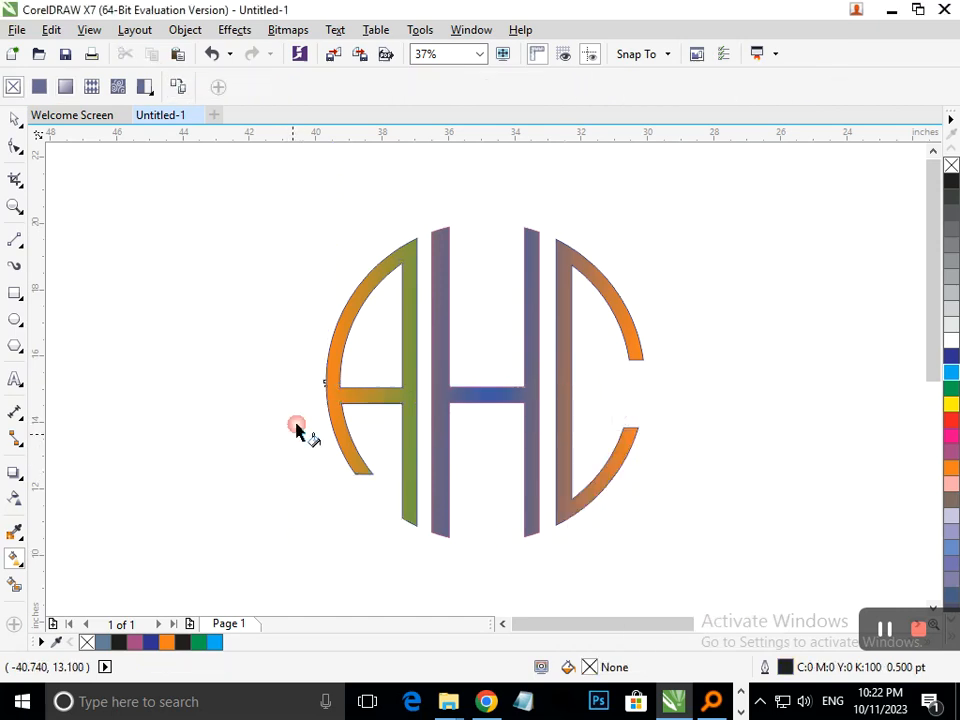
# - Replace the H's gradient with a solid orange fill and matching orange outline, keeping the letter in its place
pyautogui.click(12, 119)
pyautogui.moveTo(176, 197); pyautogui.dragTo(692, 579)
pyautogui.click(535, 521)
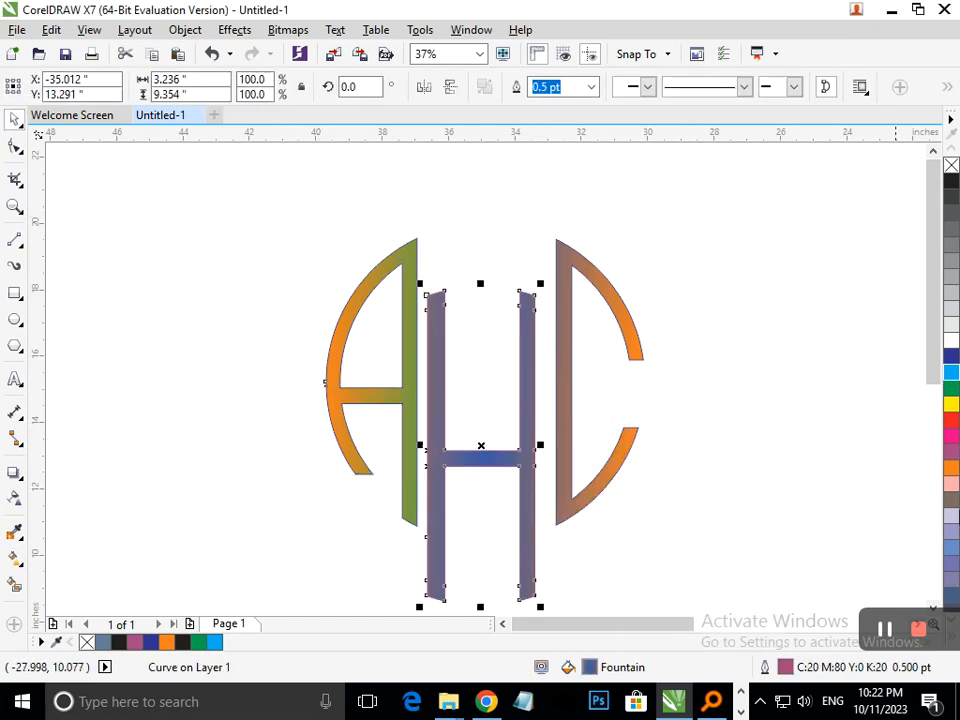
pyautogui.click(951, 466)
pyautogui.click(754, 536)
# - Give the C and the A a solid green fill and a matching green outline
pyautogui.click(583, 504)
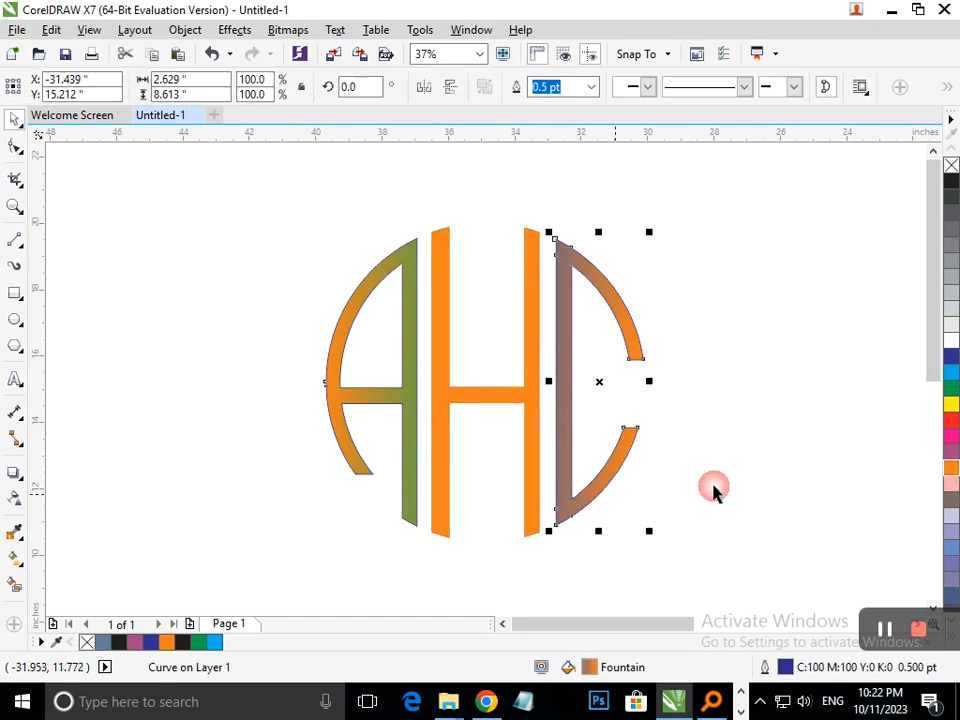
pyautogui.click(951, 388)
pyautogui.click(521, 465)
pyautogui.click(414, 486)
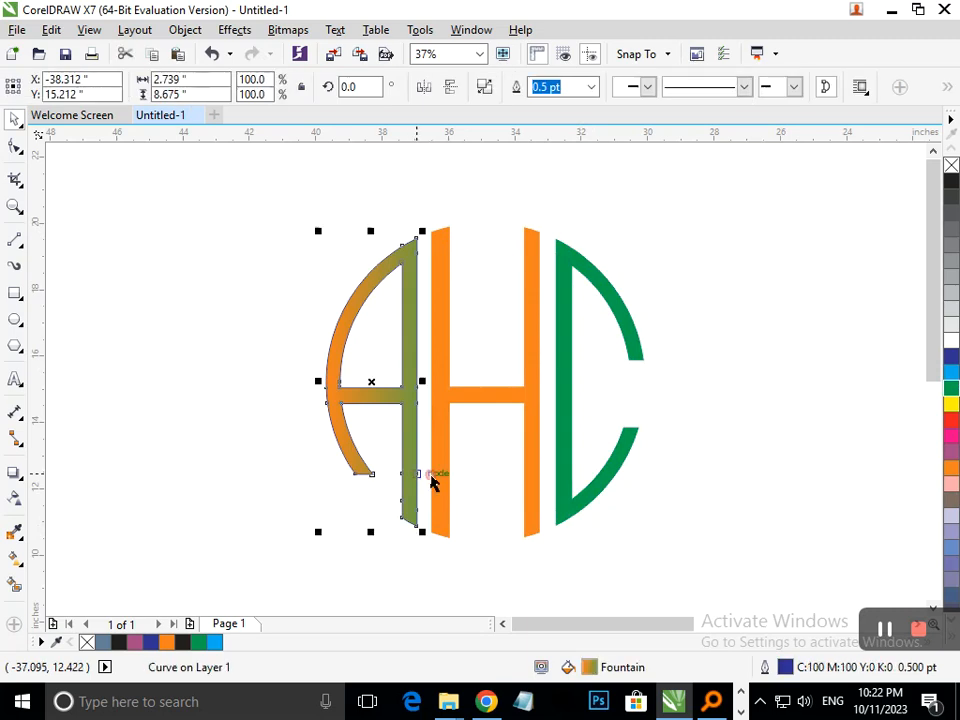
pyautogui.click(951, 389)
pyautogui.click(484, 471)
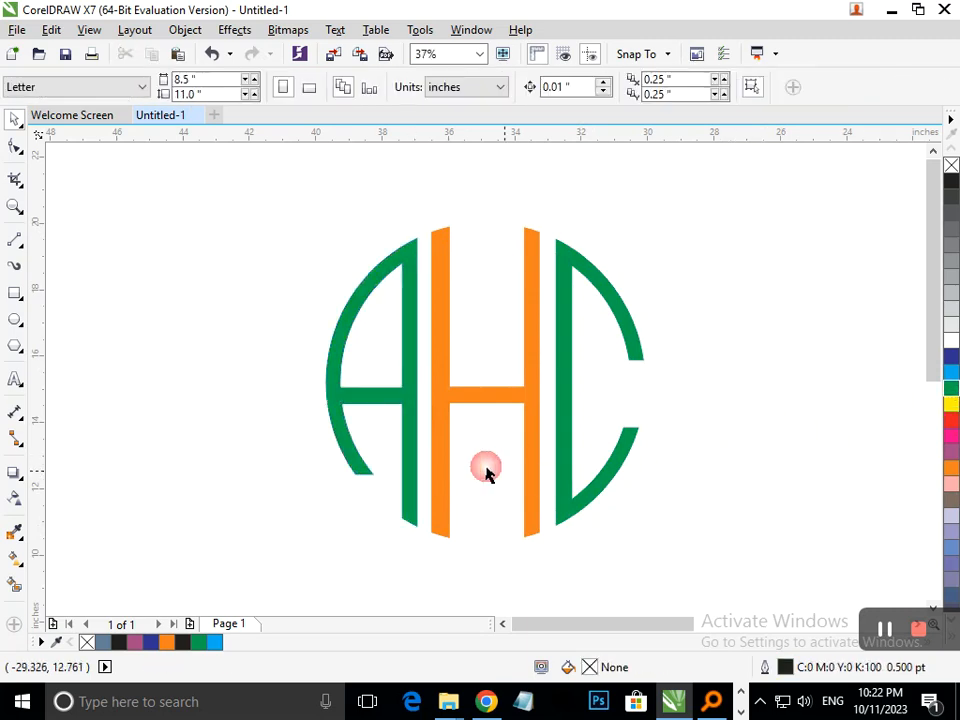
# - Recolor the H's fill and outline black
pyautogui.click(410, 453)
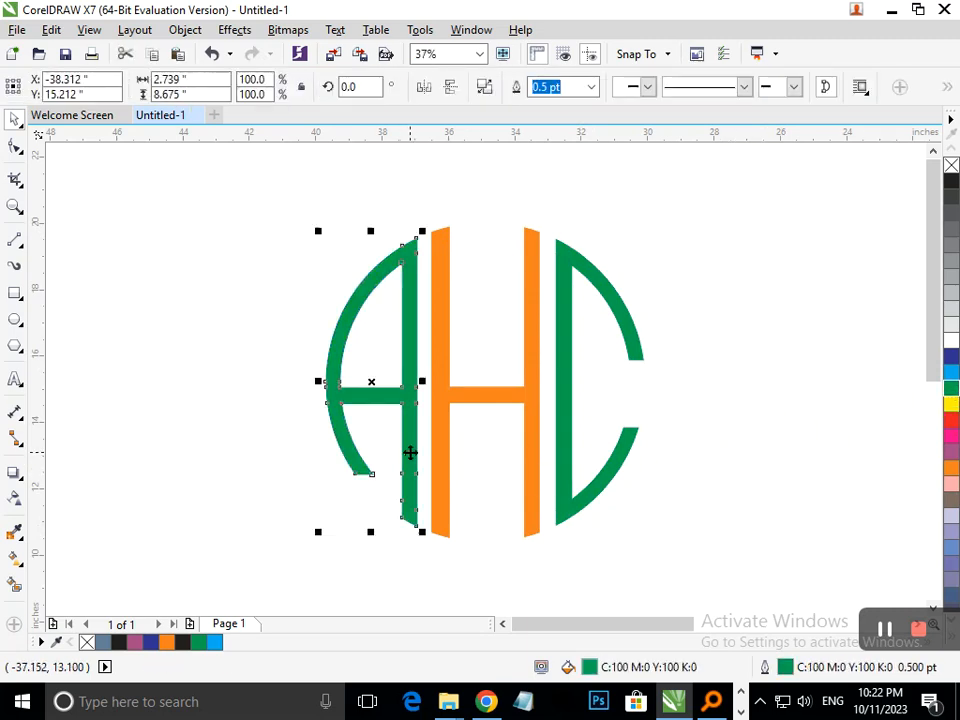
pyautogui.click(527, 414)
pyautogui.click(951, 186)
pyautogui.click(737, 343)
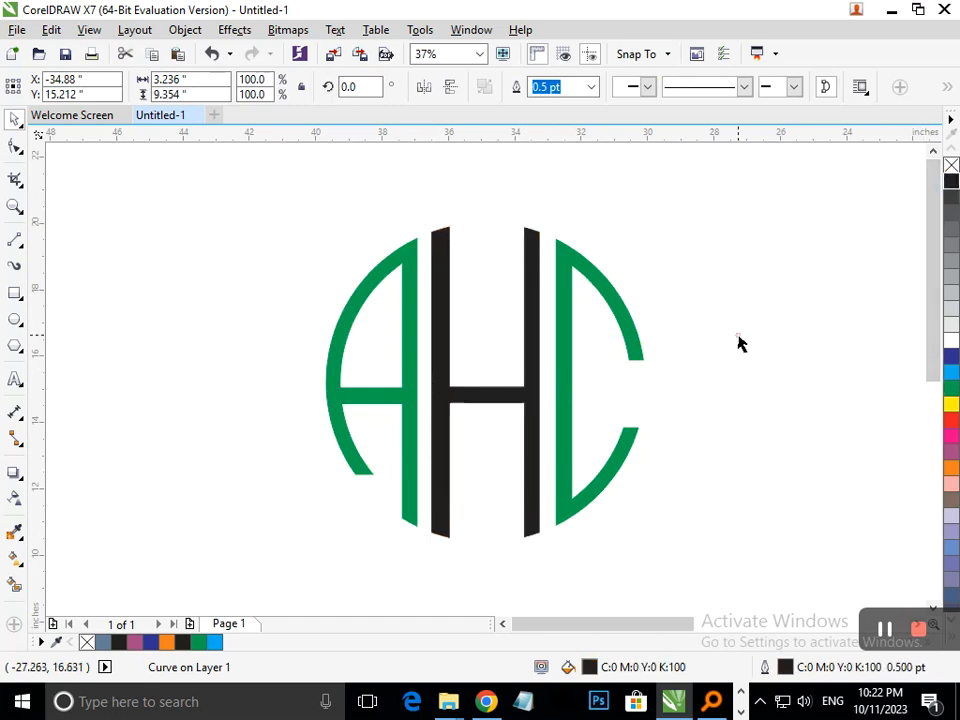
# - Recolor the fill and outline of both the C and the A red
pyautogui.click(592, 502)
pyautogui.click(950, 421)
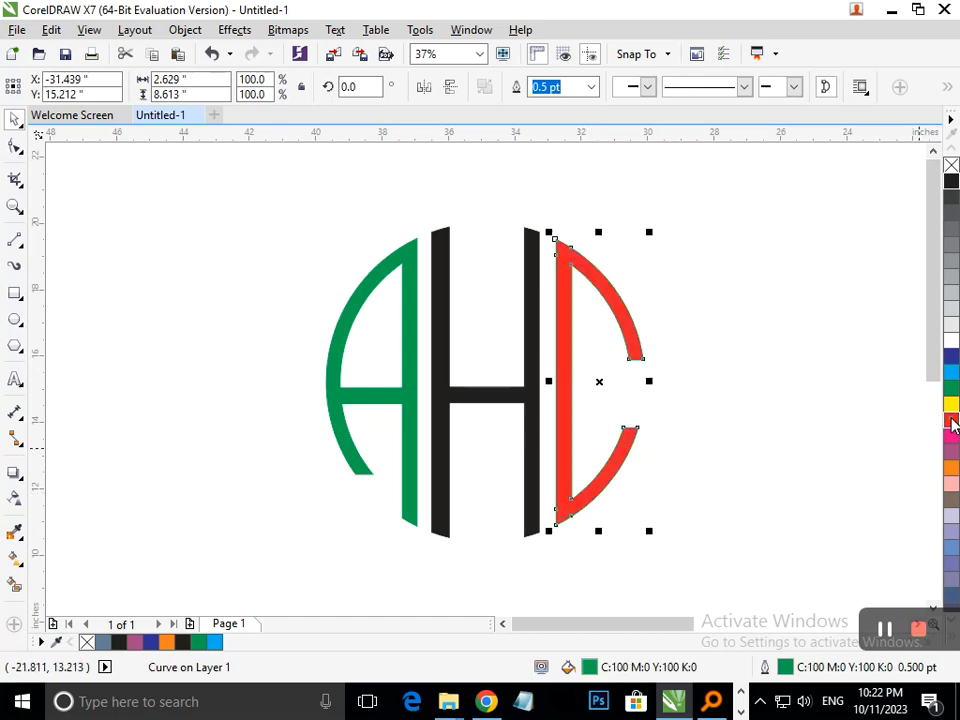
pyautogui.click(545, 502)
pyautogui.click(411, 497)
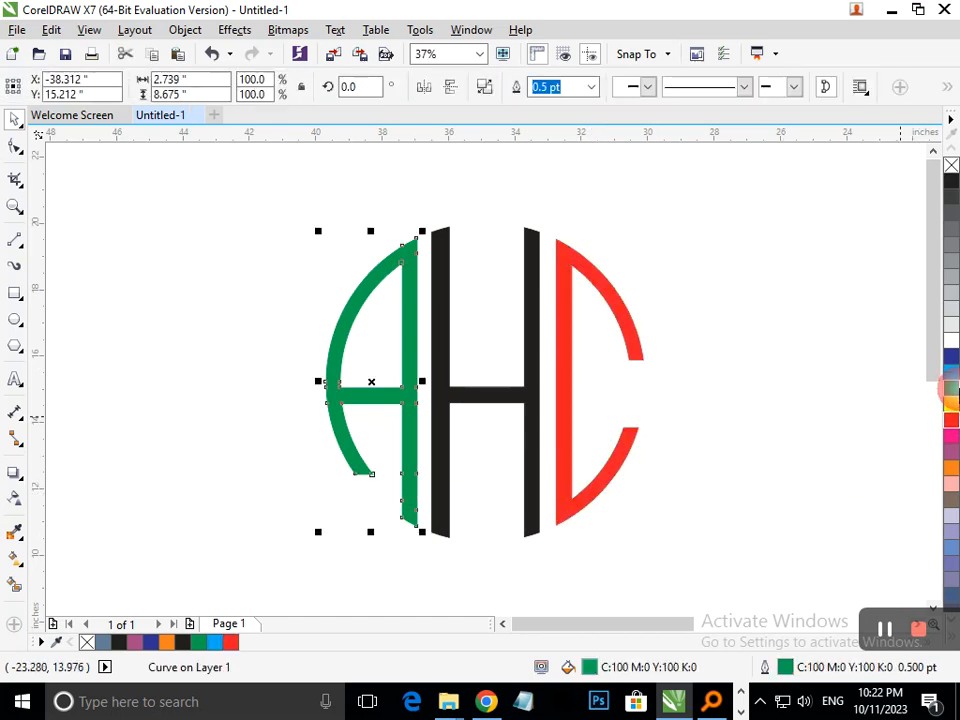
pyautogui.click(950, 424)
pyautogui.click(827, 360)
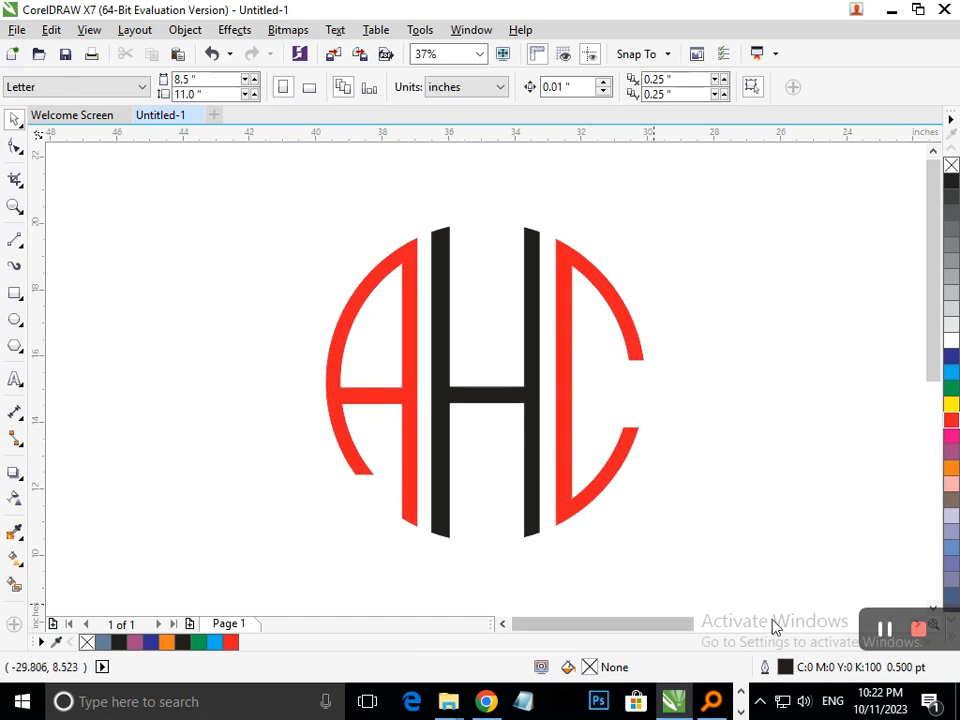
# - Recolor the H's fill and outline green
pyautogui.click(538, 513)
pyautogui.click(950, 388)
pyautogui.click(730, 440)
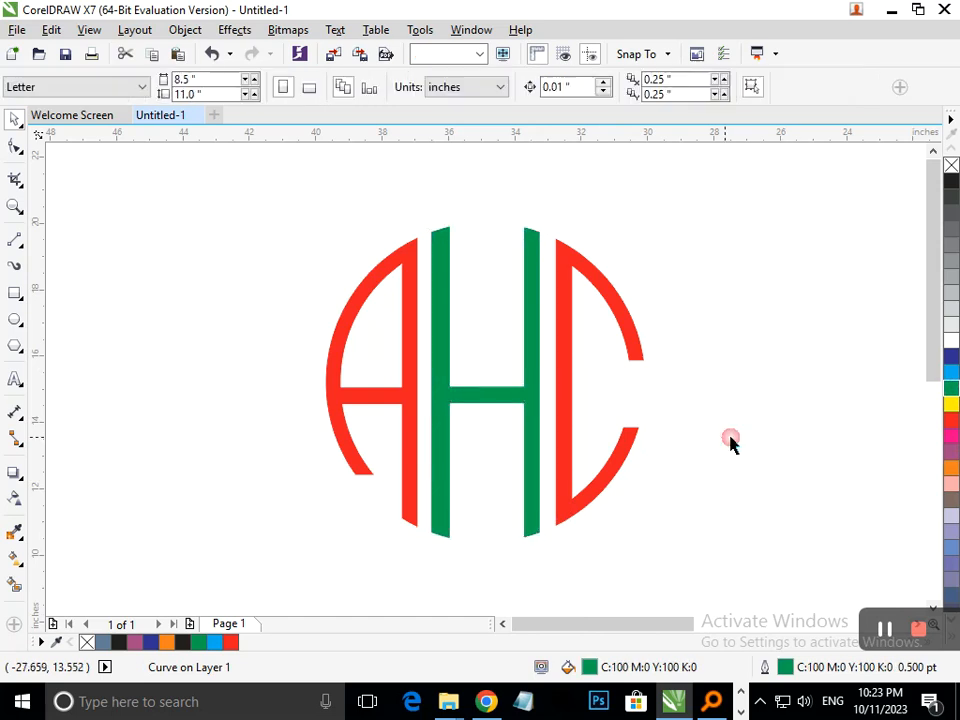
# - Recolor the H's fill and outline dark blue, C:100 M:100 Y:0 K:0
pyautogui.click(530, 455)
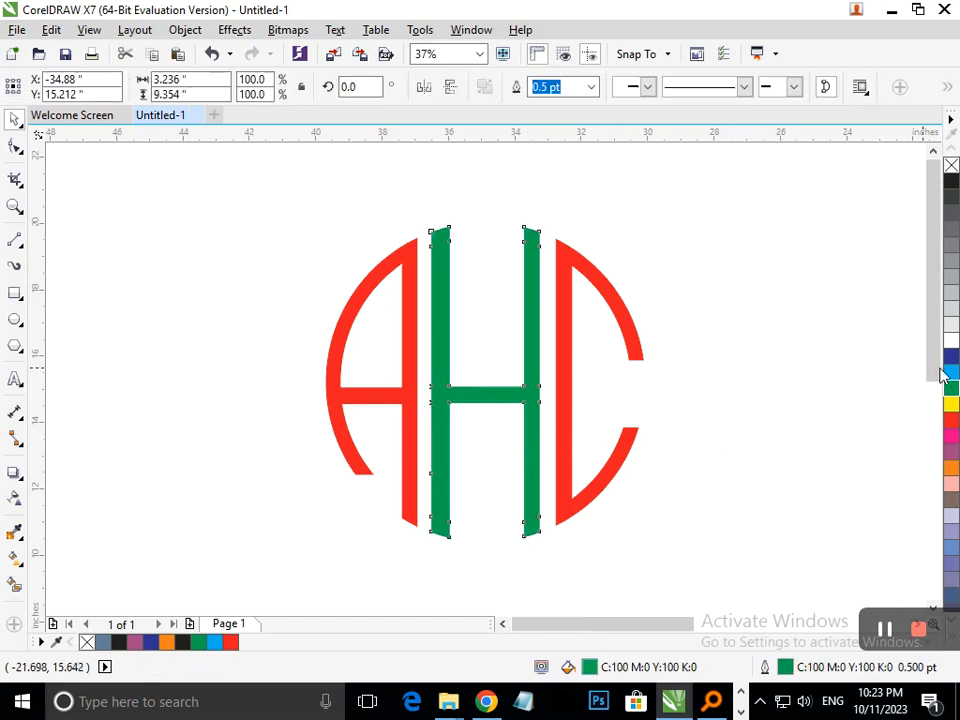
pyautogui.click(951, 356)
pyautogui.click(776, 399)
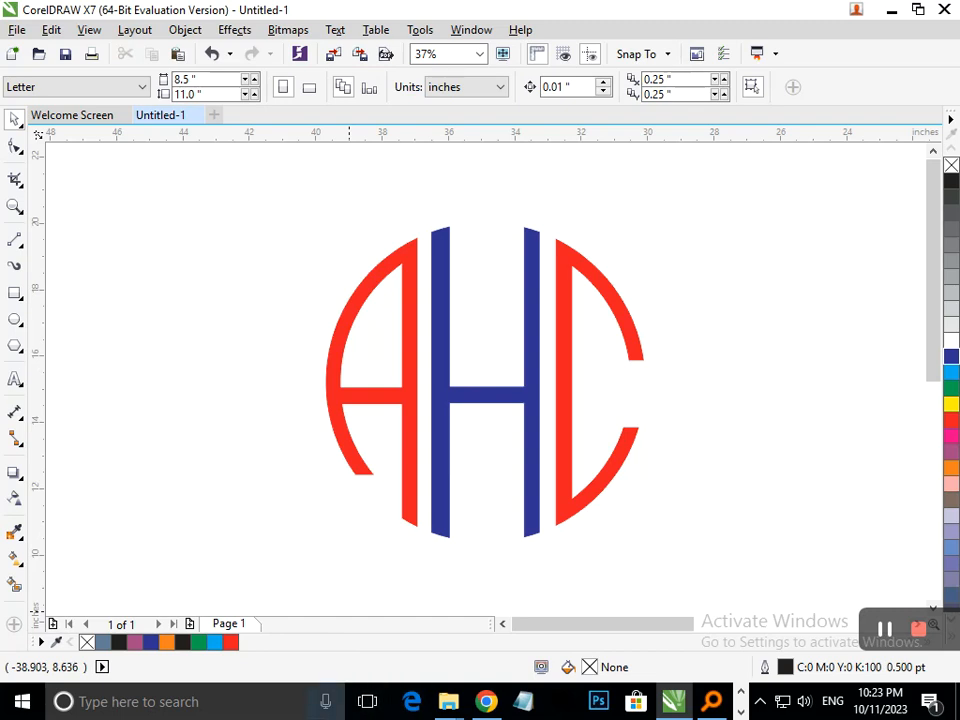
# - Try black on the C, and undo that color change
pyautogui.click(574, 459)
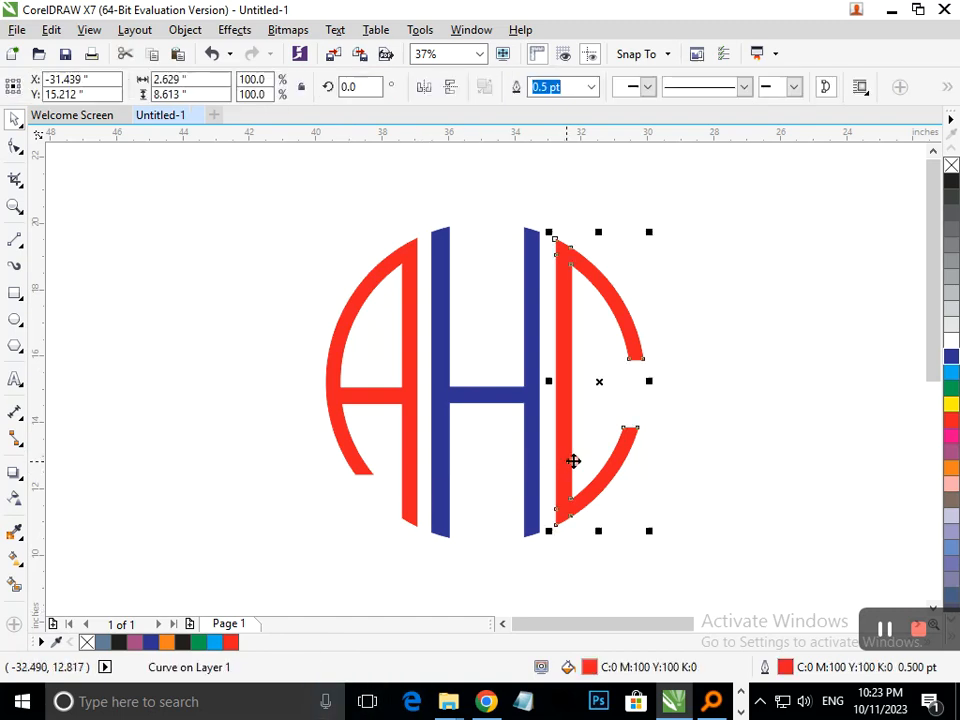
pyautogui.click(952, 182)
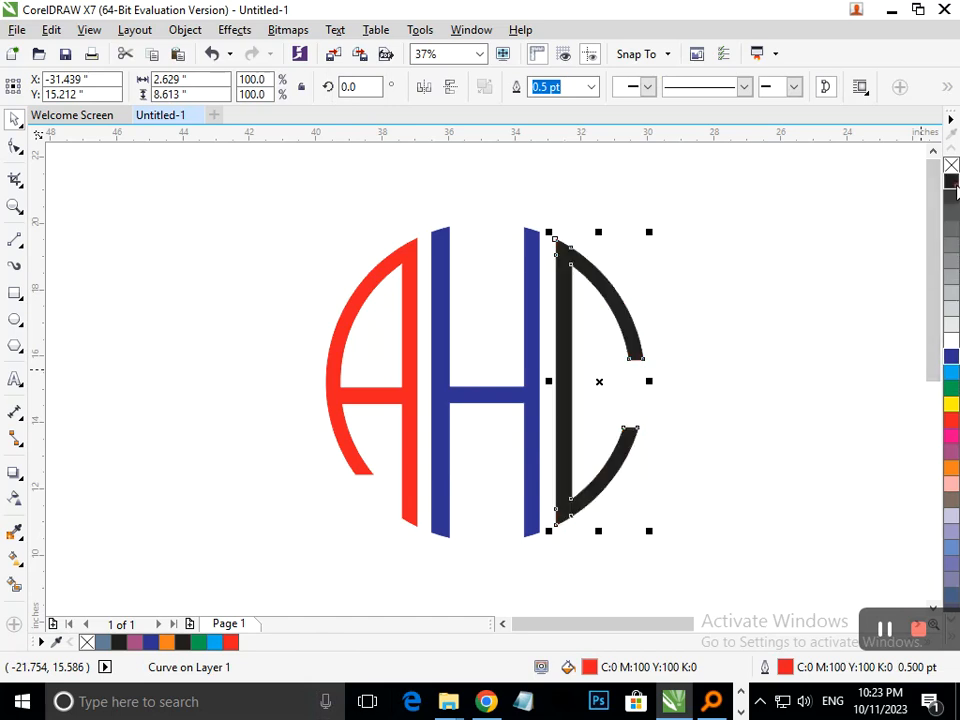
pyautogui.click(761, 315)
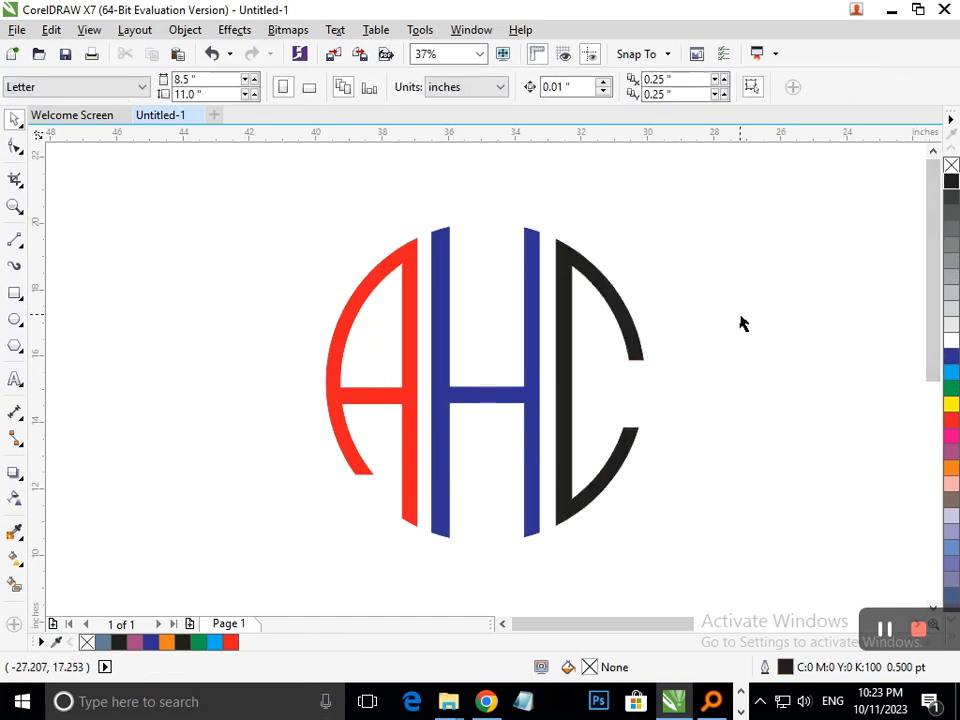
pyautogui.press('Tab')
pyautogui.hotkey('ctrl', 'z')
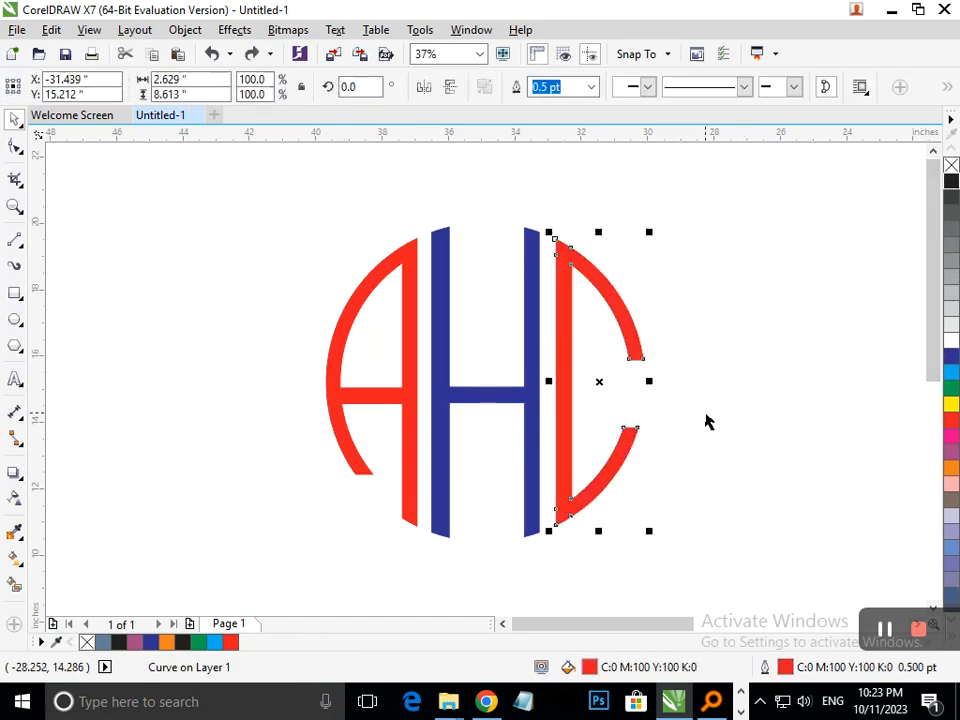
# - Try black on the H, undo that color change and deselect the letter
pyautogui.click(514, 467)
pyautogui.click(552, 386)
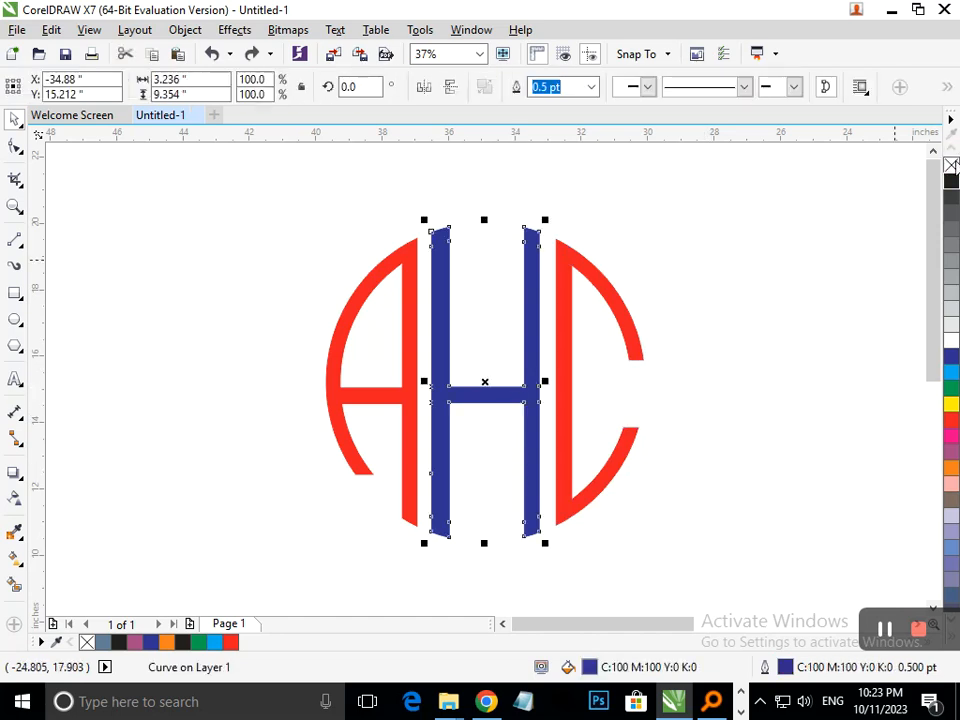
pyautogui.click(953, 183)
pyautogui.click(774, 298)
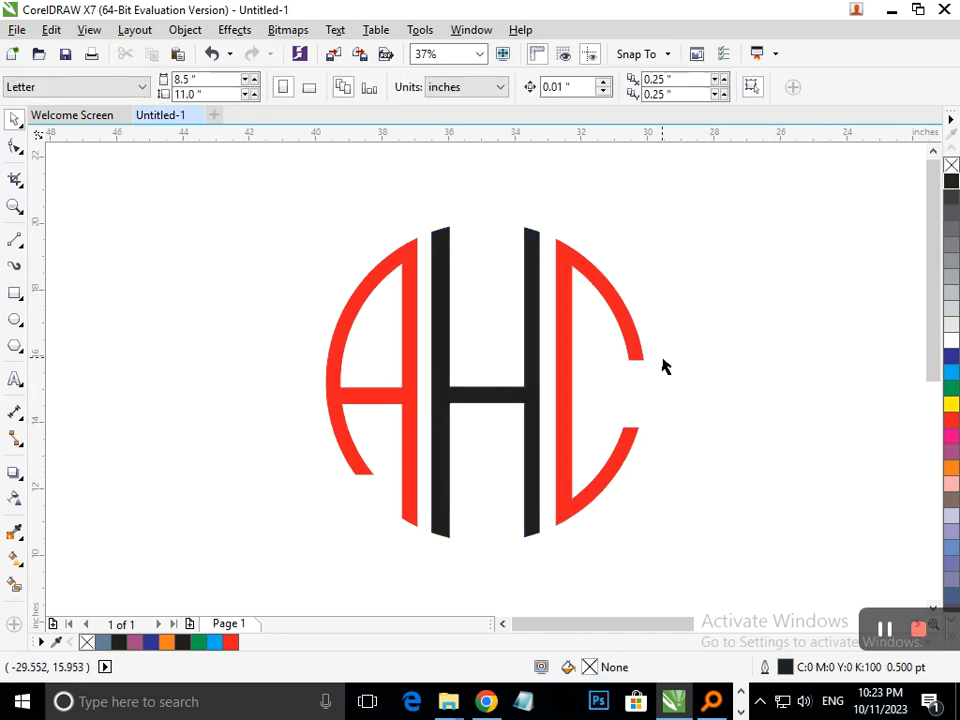
pyautogui.press('Tab')
pyautogui.hotkey('ctrl', 'z')
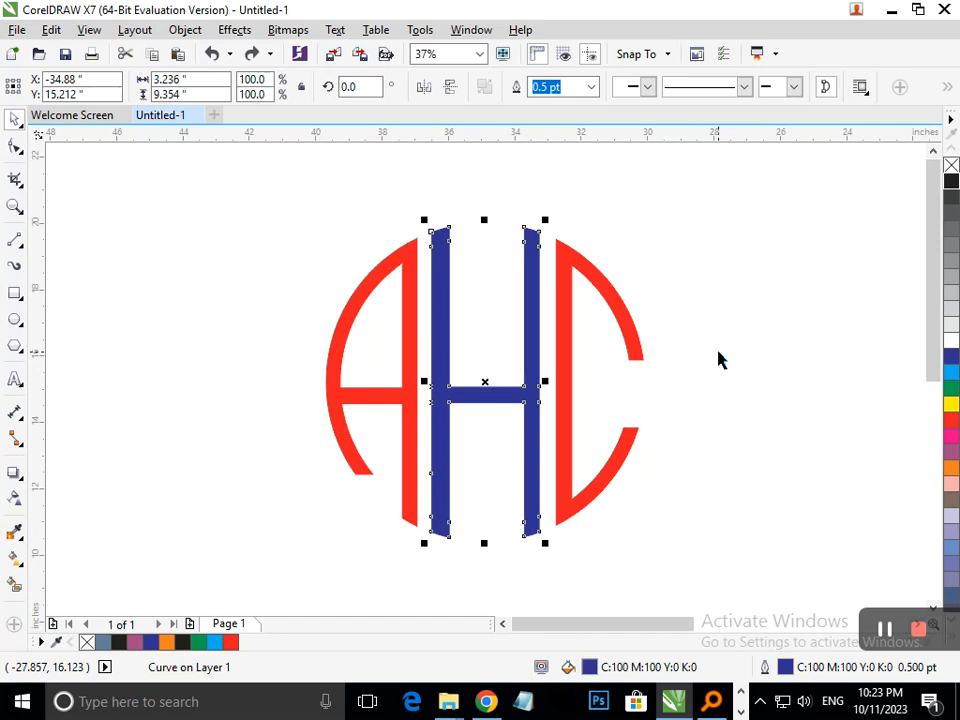
pyautogui.click(720, 358)
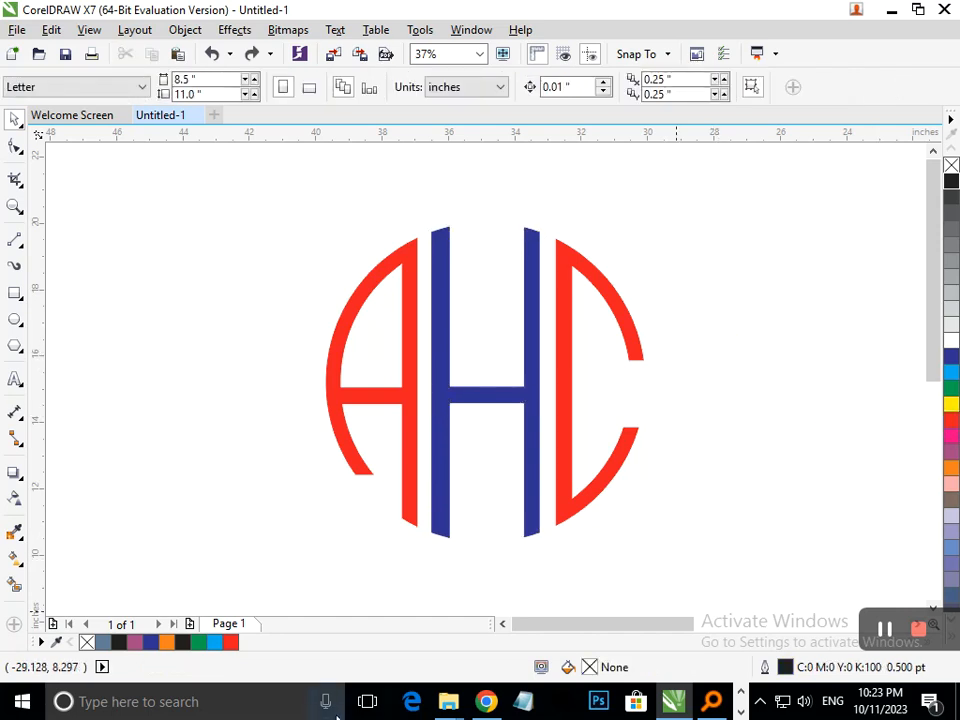